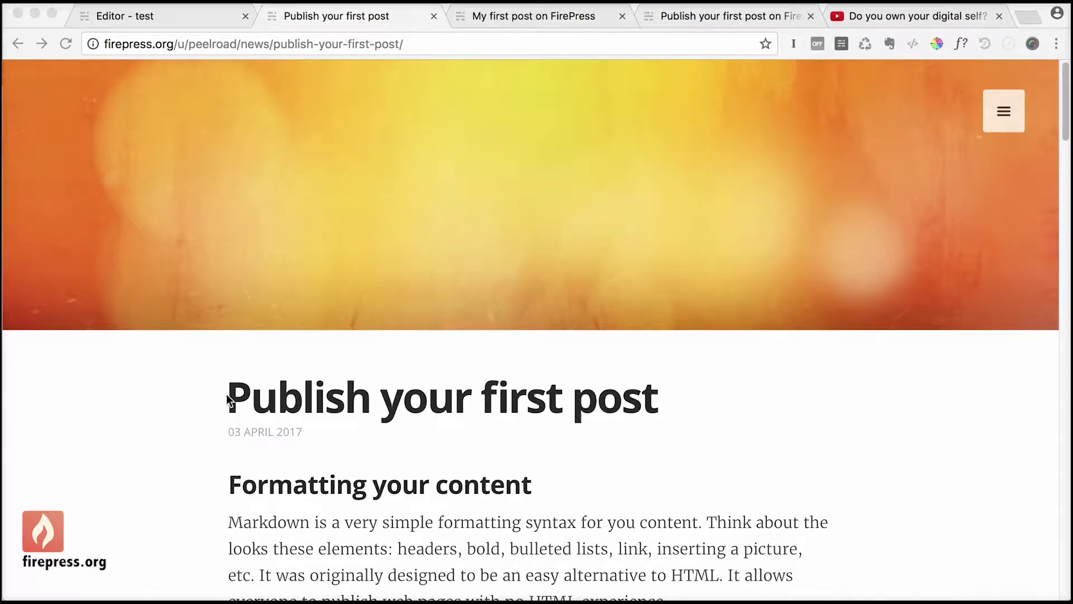
# - Scroll through the live 'Publish your first post' page in the browser
pyautogui.click(1067, 103)
pyautogui.moveTo(1065, 109); pyautogui.dragTo(1054, 84)
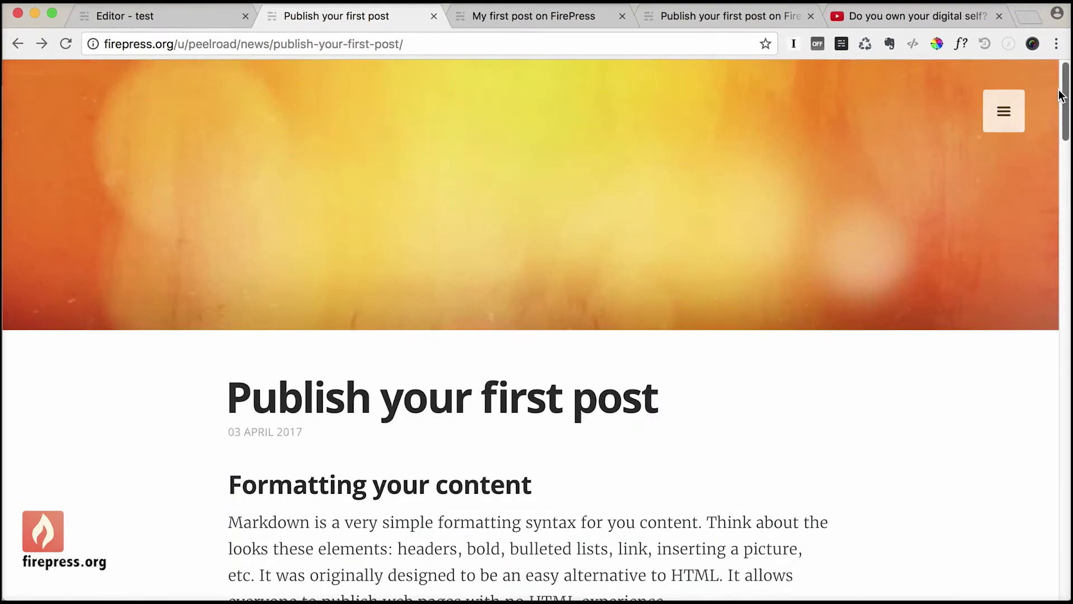
# - Back in the post editor, open Post Settings to view the URL slug
pyautogui.click(200, 19)
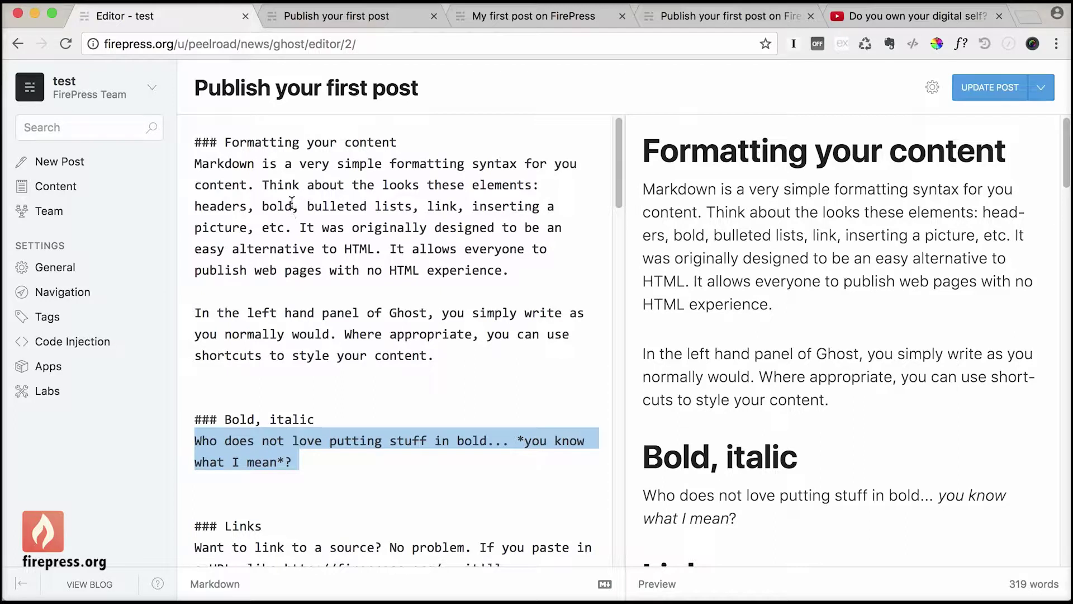
pyautogui.click(283, 406)
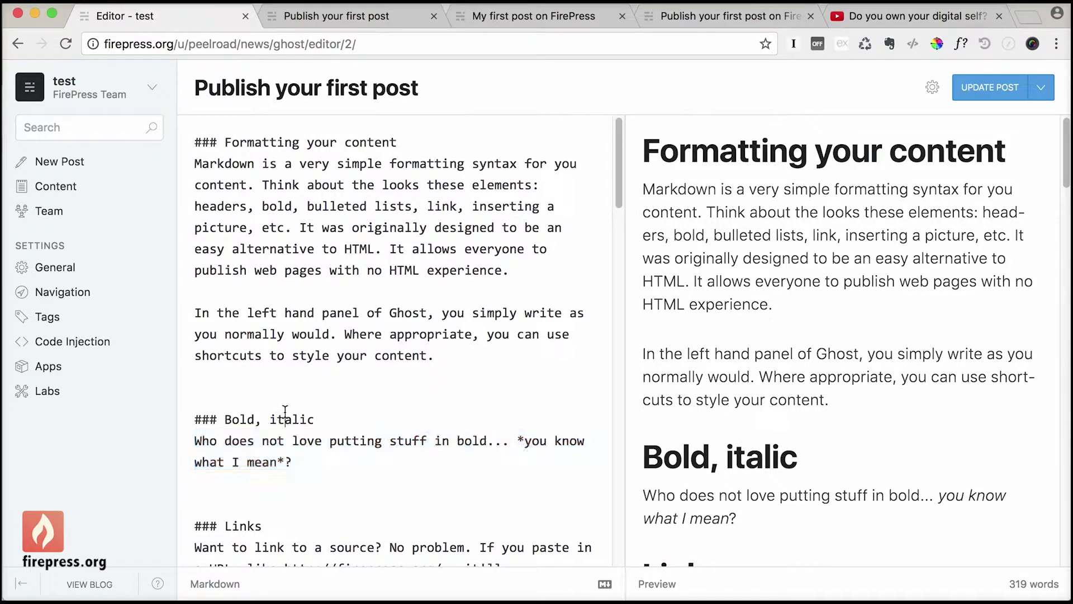
pyautogui.click(933, 87)
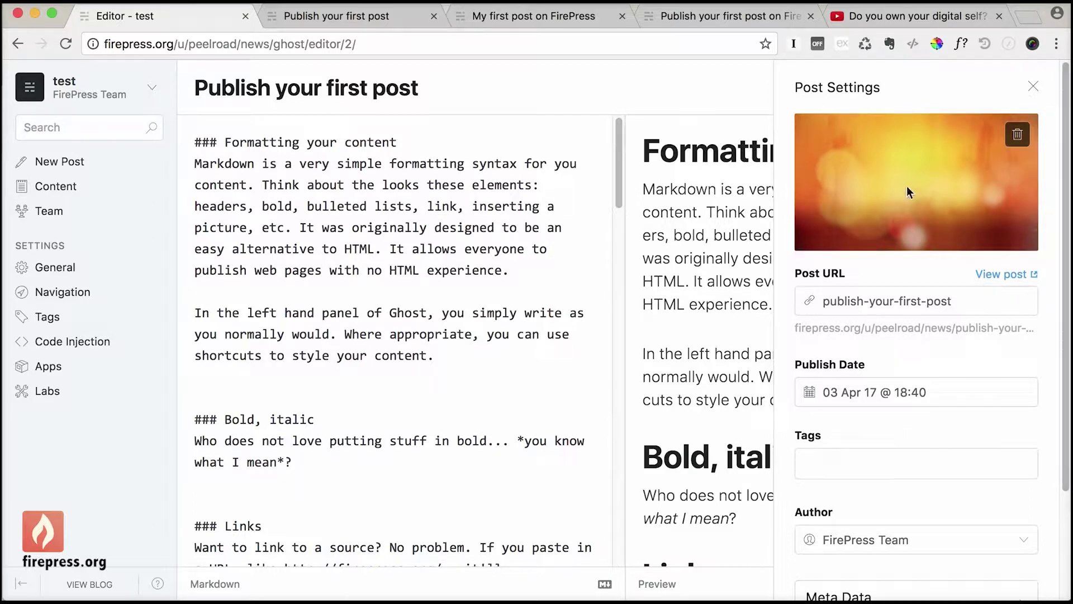
pyautogui.moveTo(1064, 179); pyautogui.dragTo(1053, 291)
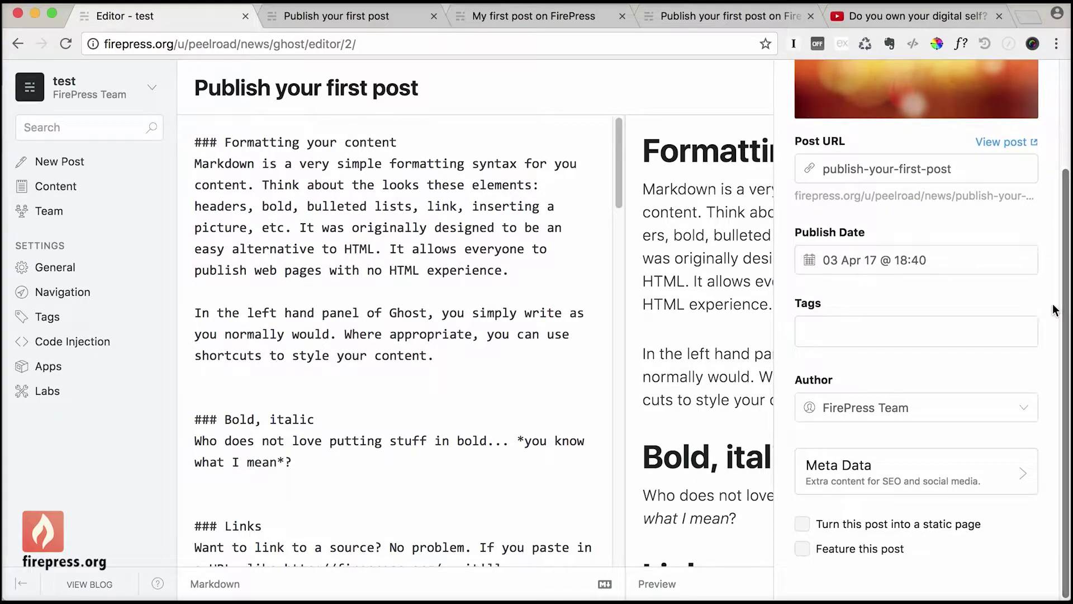
# - Check the publish date (03 Apr 17 @ 18:40) and the author list, leaving both unchanged
pyautogui.click(835, 254)
pyautogui.click(808, 260)
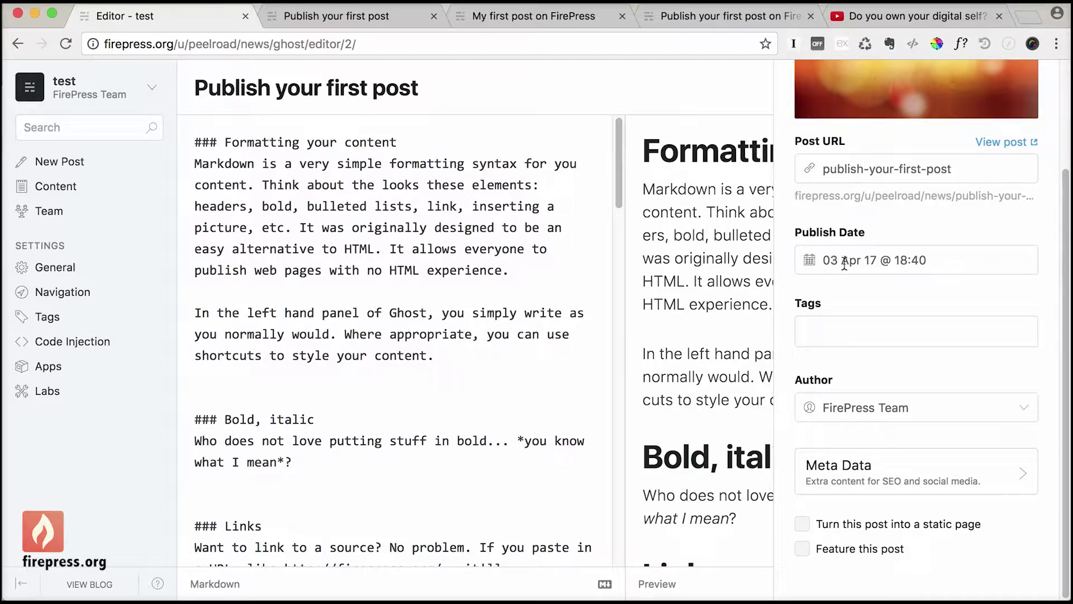
pyautogui.click(930, 260)
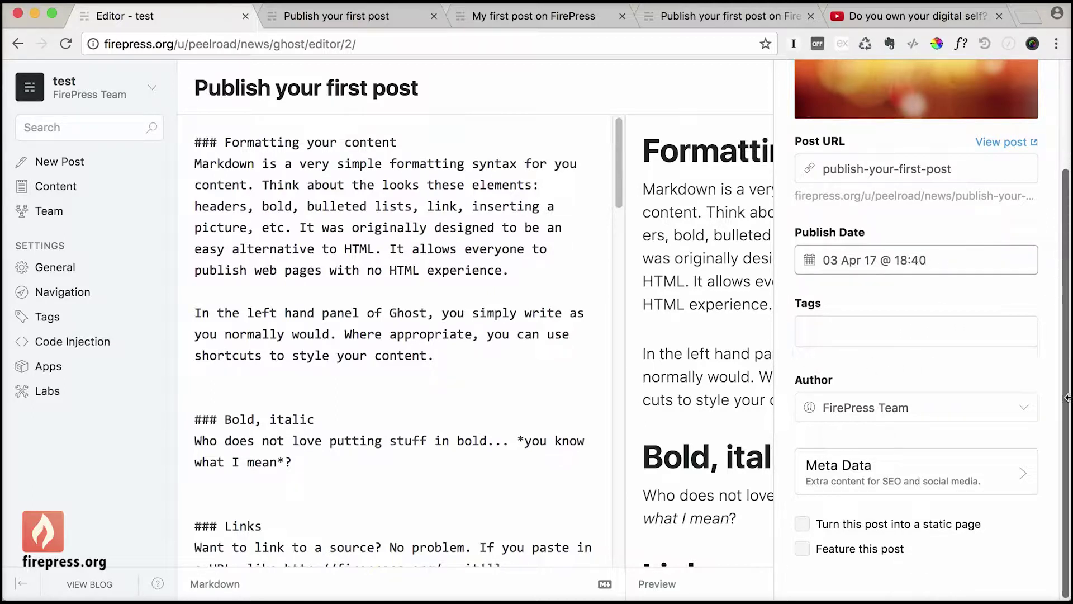
pyautogui.click(1016, 409)
pyautogui.click(1016, 409)
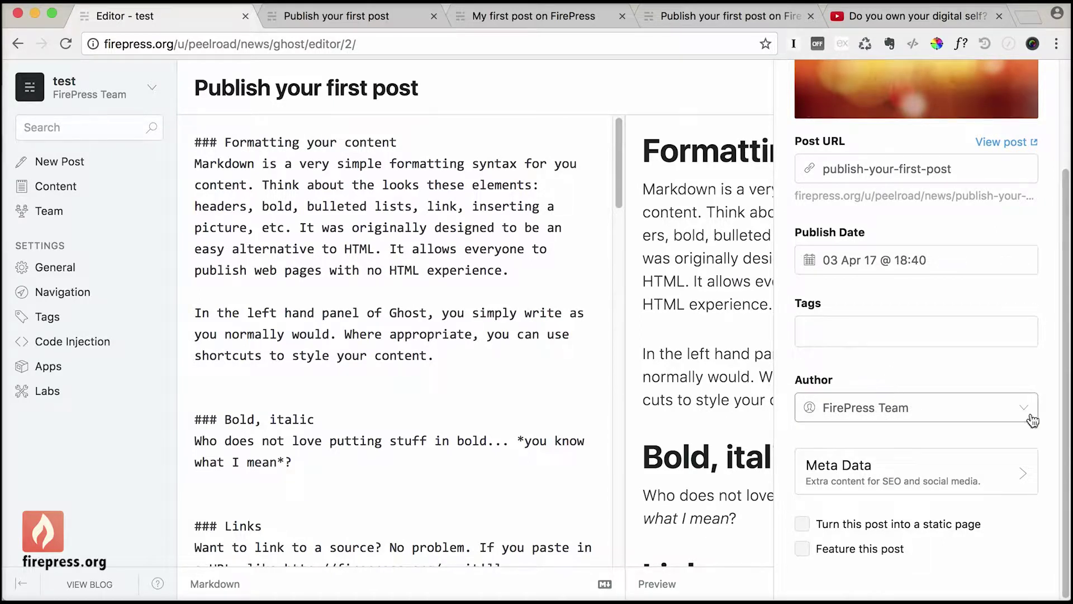
pyautogui.click(958, 408)
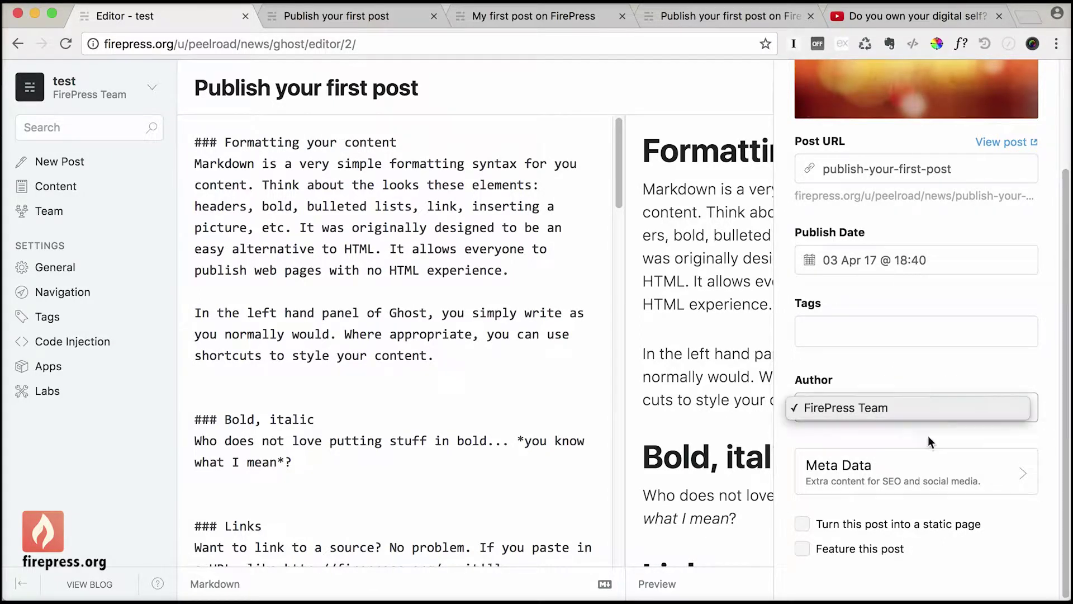
pyautogui.click(971, 373)
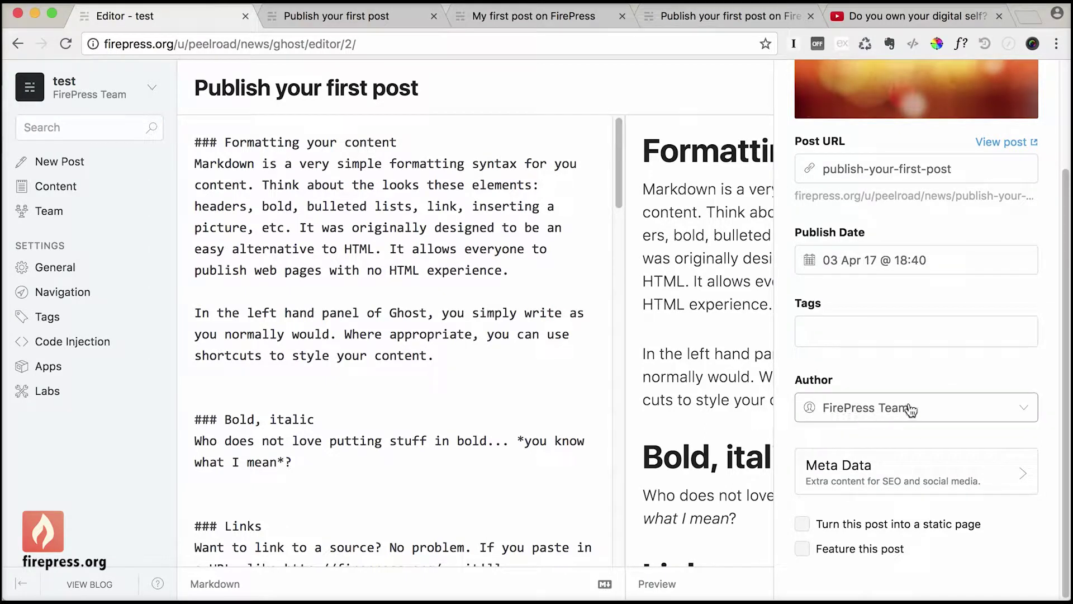
pyautogui.click(934, 371)
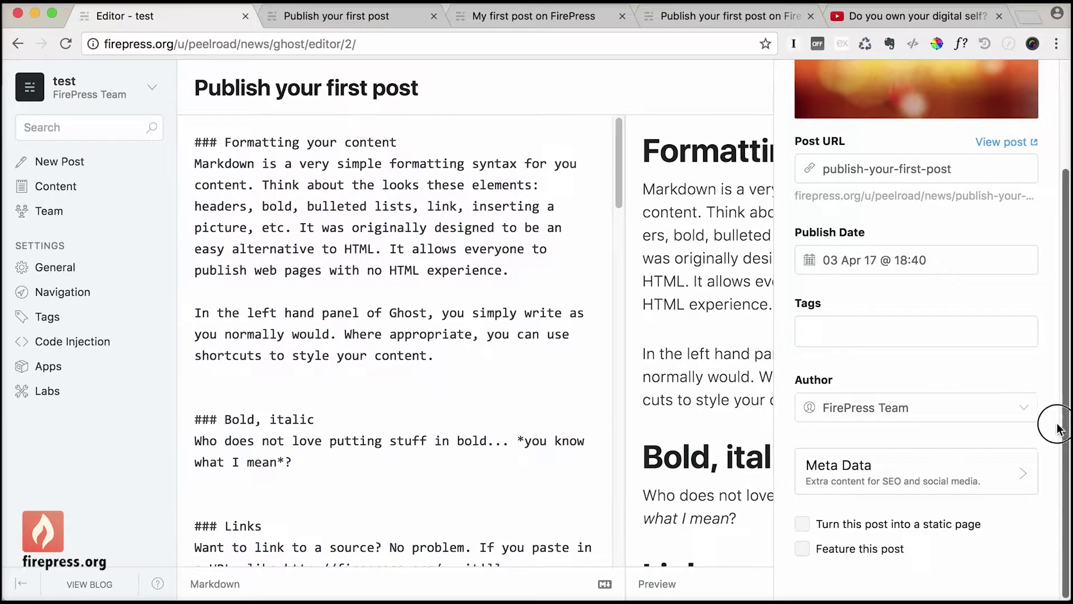
# - Glance at the Meta Data settings, then select the post title 'Publish your first post'
pyautogui.click(841, 478)
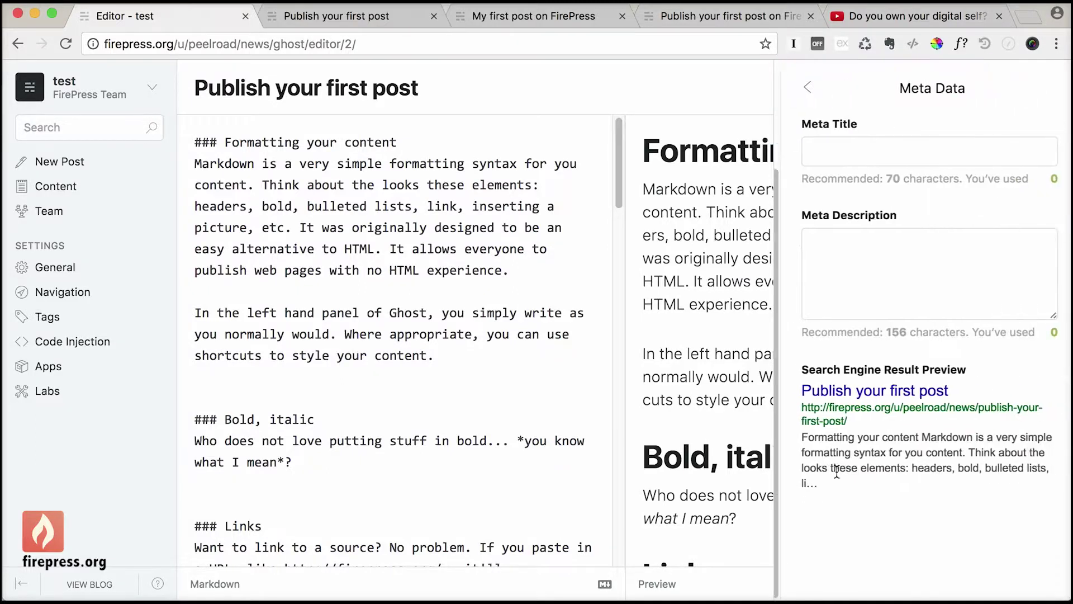
pyautogui.click(868, 156)
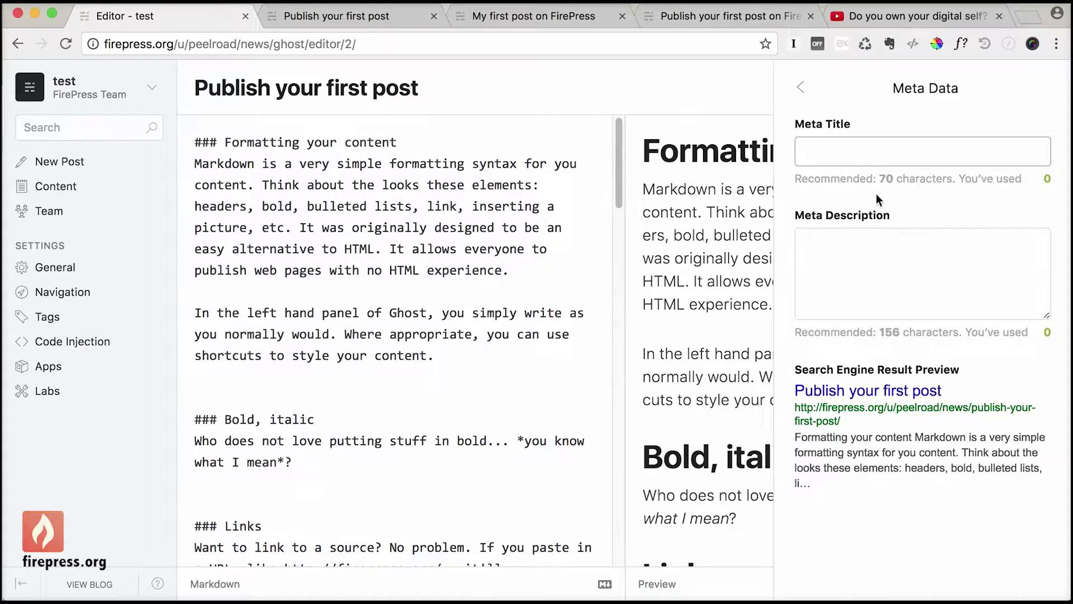
pyautogui.click(331, 305)
pyautogui.moveTo(418, 88); pyautogui.dragTo(193, 88)
pyautogui.hotkey('ctrl', 'c')
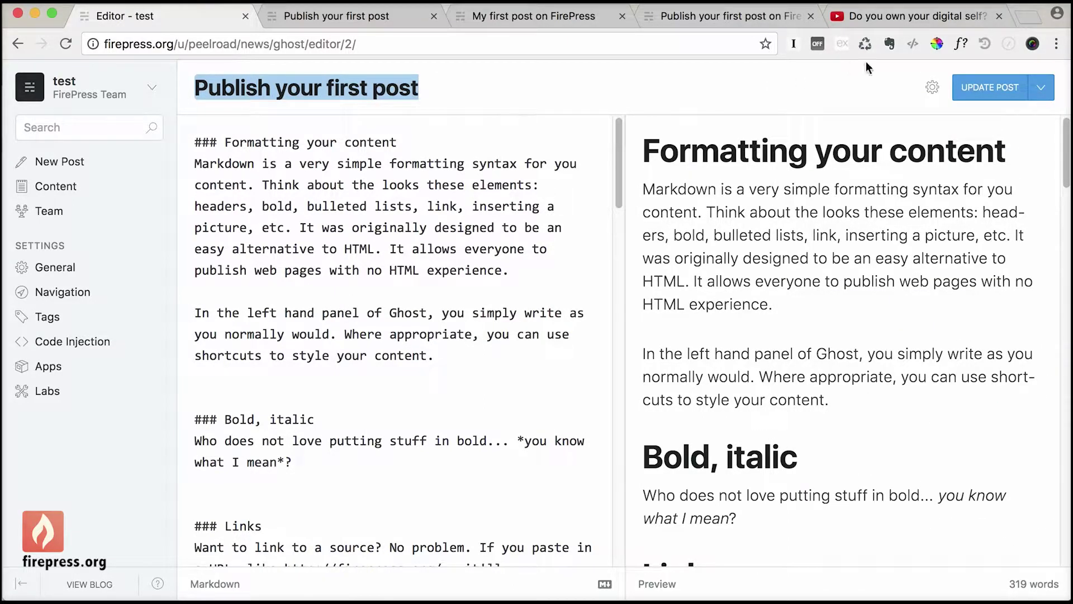
# - Paste the title as the Meta Title in Meta Data and close the settings
pyautogui.click(932, 88)
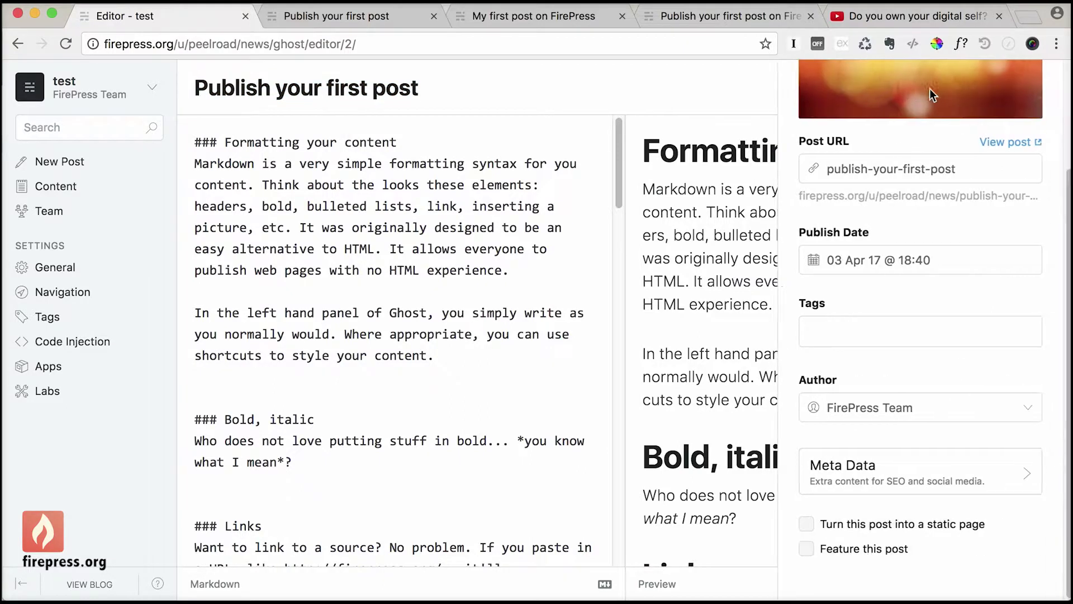
pyautogui.click(852, 468)
pyautogui.click(806, 150)
pyautogui.hotkey('ctrl', 'v')
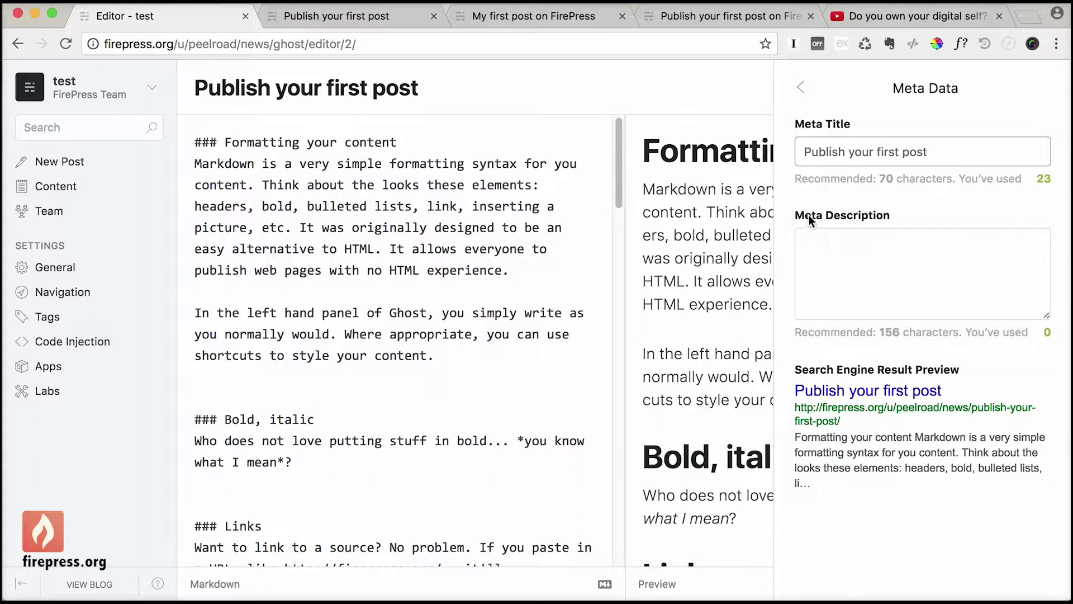
pyautogui.click(807, 448)
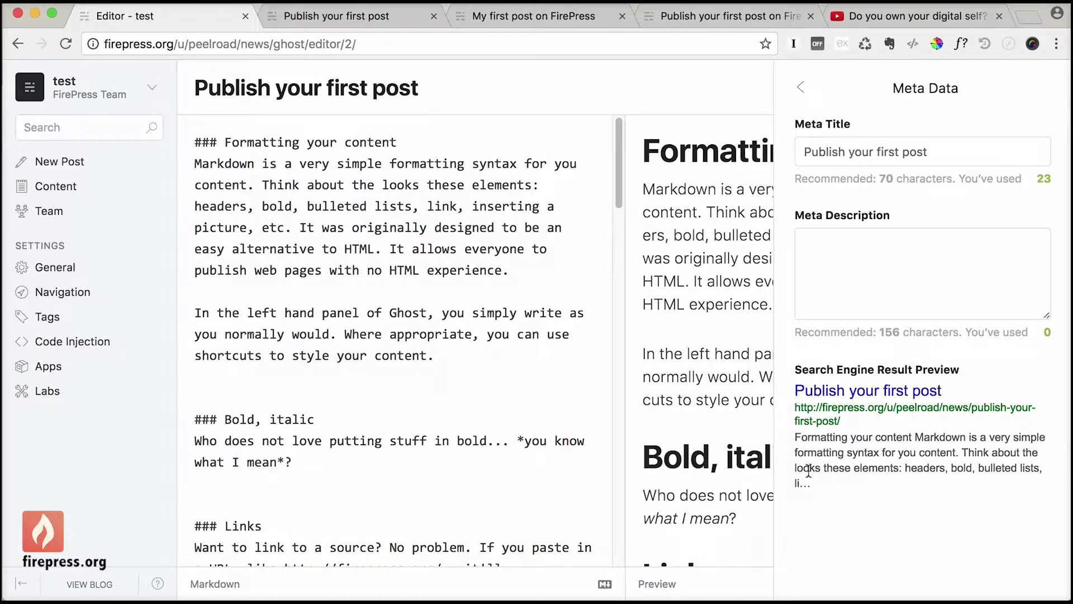
pyautogui.click(716, 283)
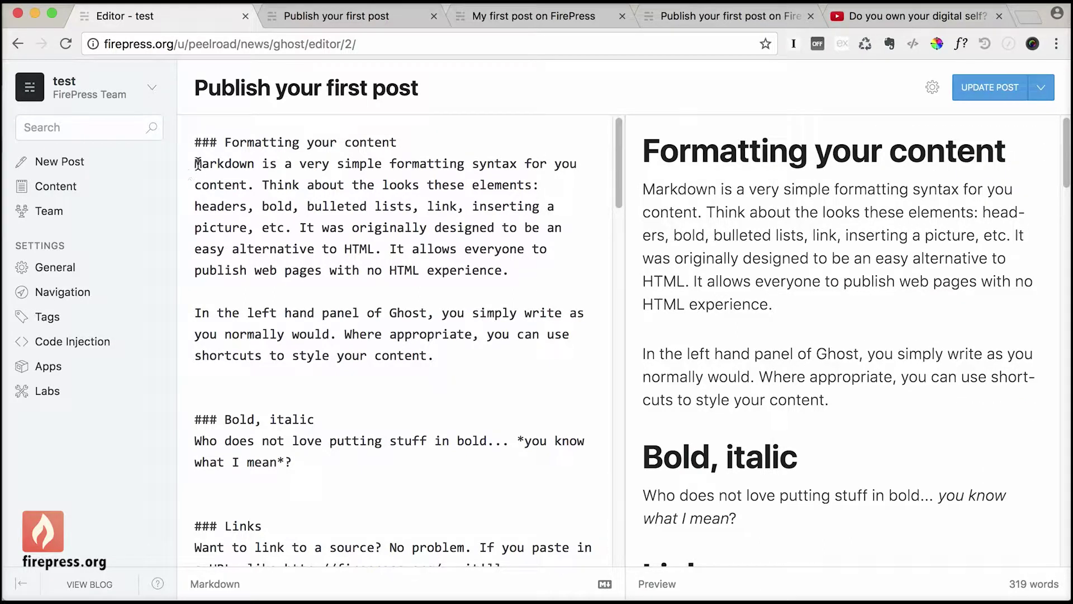
pyautogui.moveTo(195, 163); pyautogui.dragTo(517, 208)
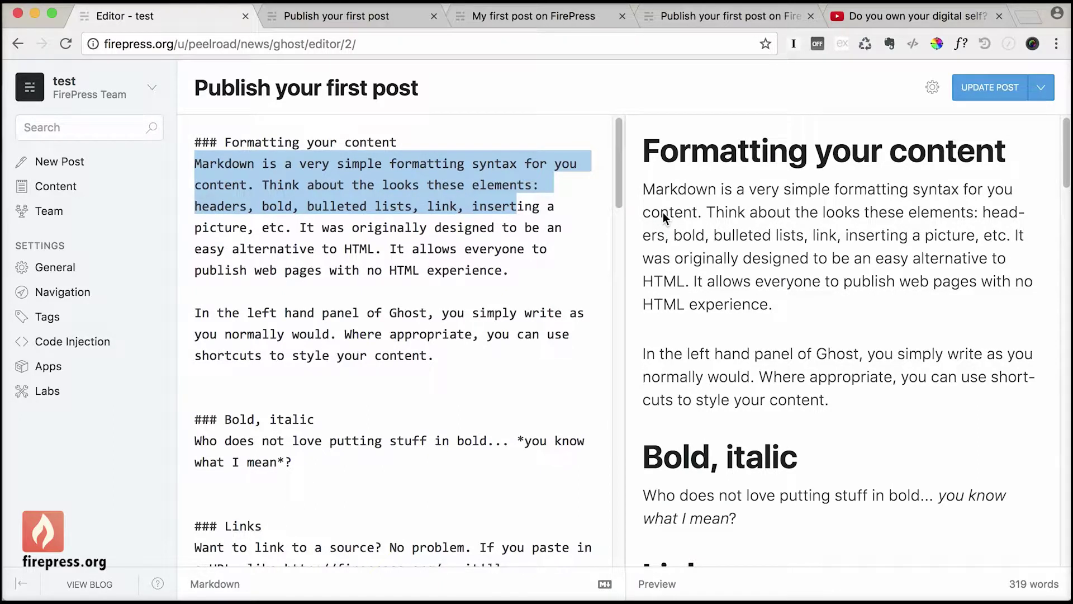
pyautogui.click(645, 189)
pyautogui.moveTo(645, 186); pyautogui.dragTo(780, 284)
pyautogui.click(627, 263)
pyautogui.moveTo(619, 179); pyautogui.dragTo(618, 232)
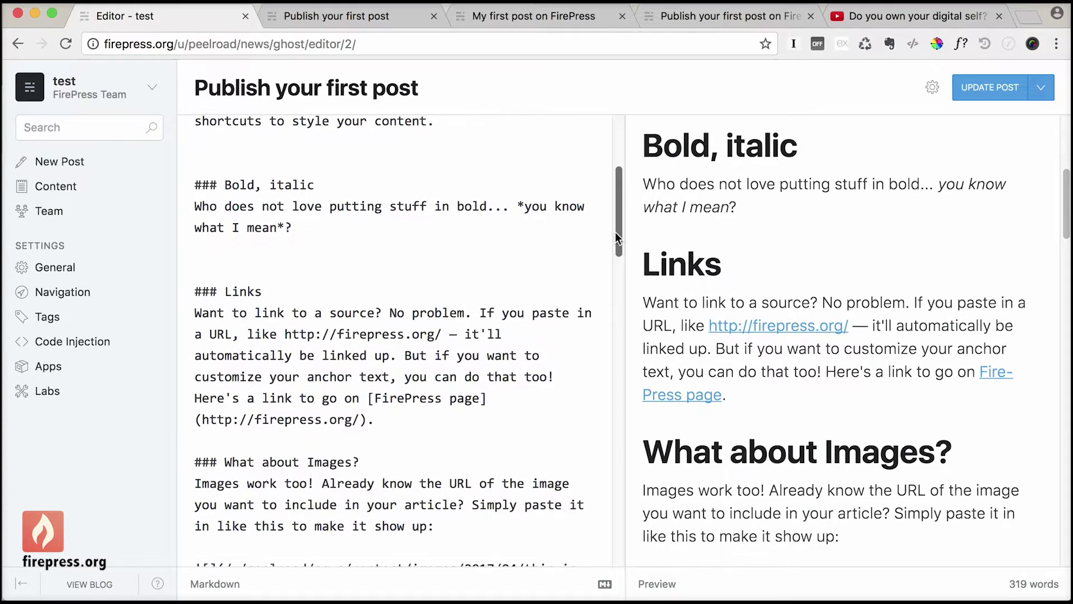
pyautogui.click(338, 232)
pyautogui.moveTo(196, 206); pyautogui.dragTo(304, 223)
pyautogui.hotkey('ctrl', 'c')
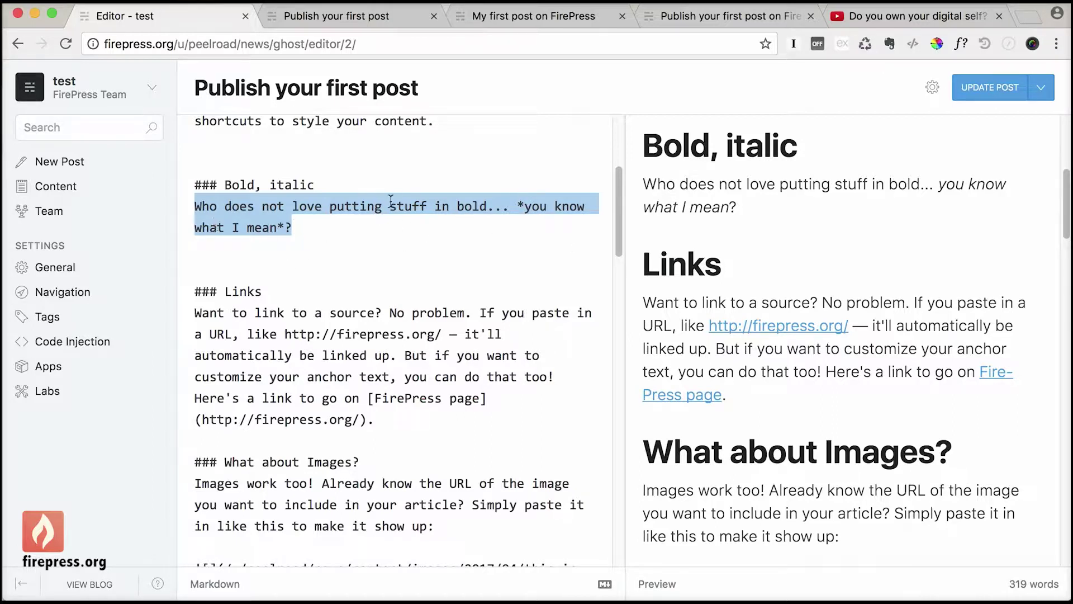
pyautogui.click(932, 88)
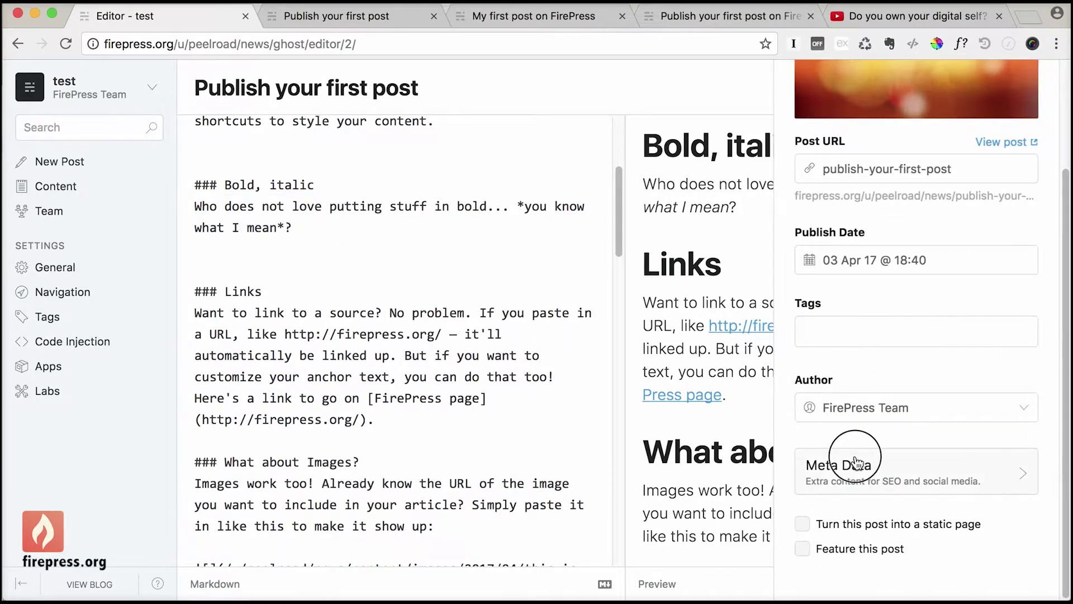
pyautogui.click(855, 461)
pyautogui.click(853, 299)
pyautogui.hotkey('ctrl', 'v')
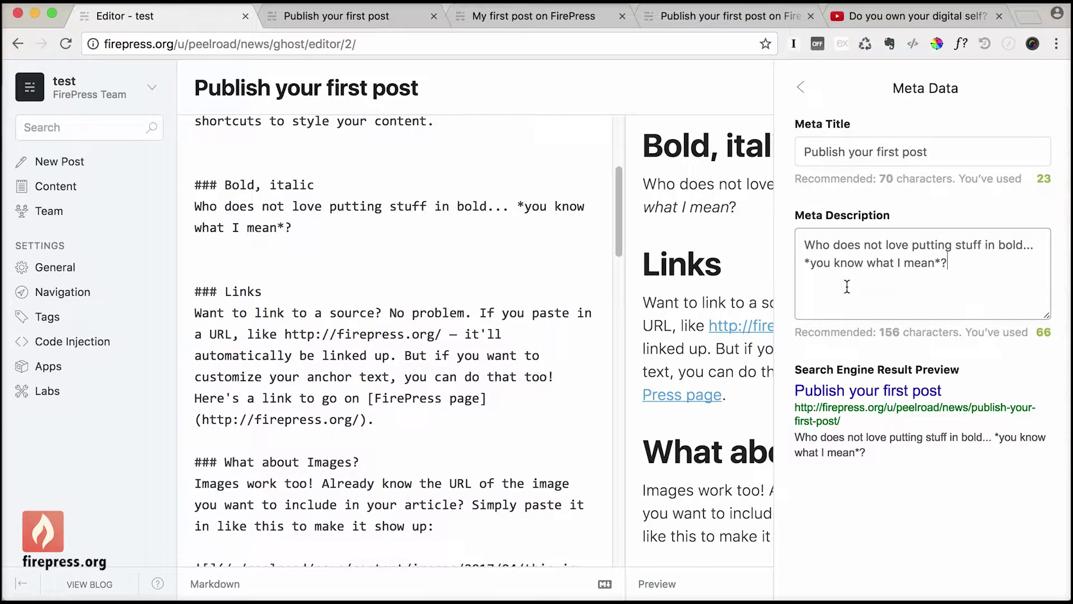
pyautogui.click(999, 439)
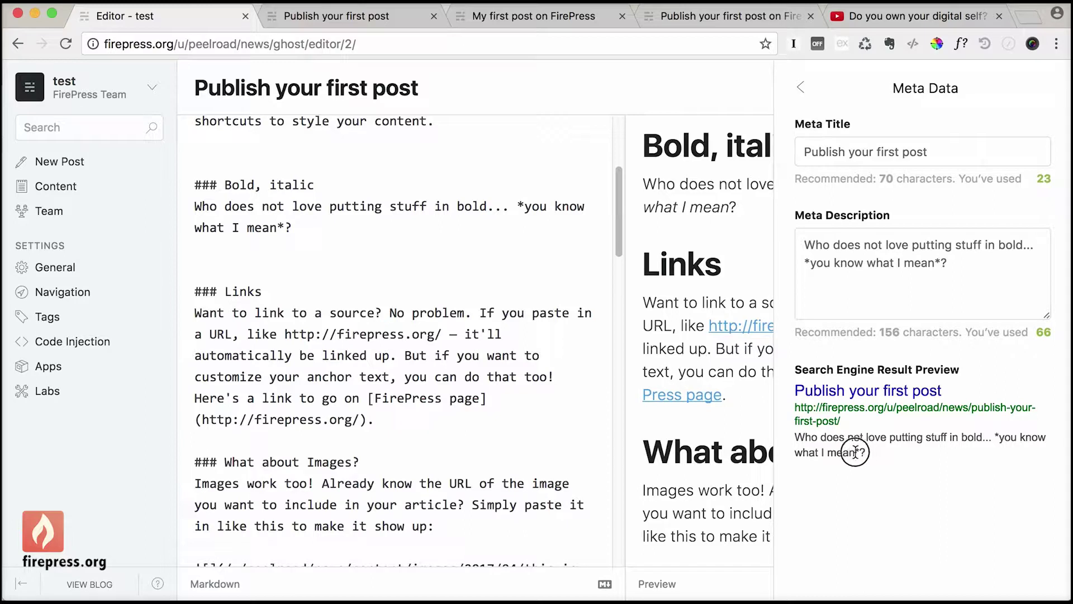
pyautogui.tripleClick(988, 286)
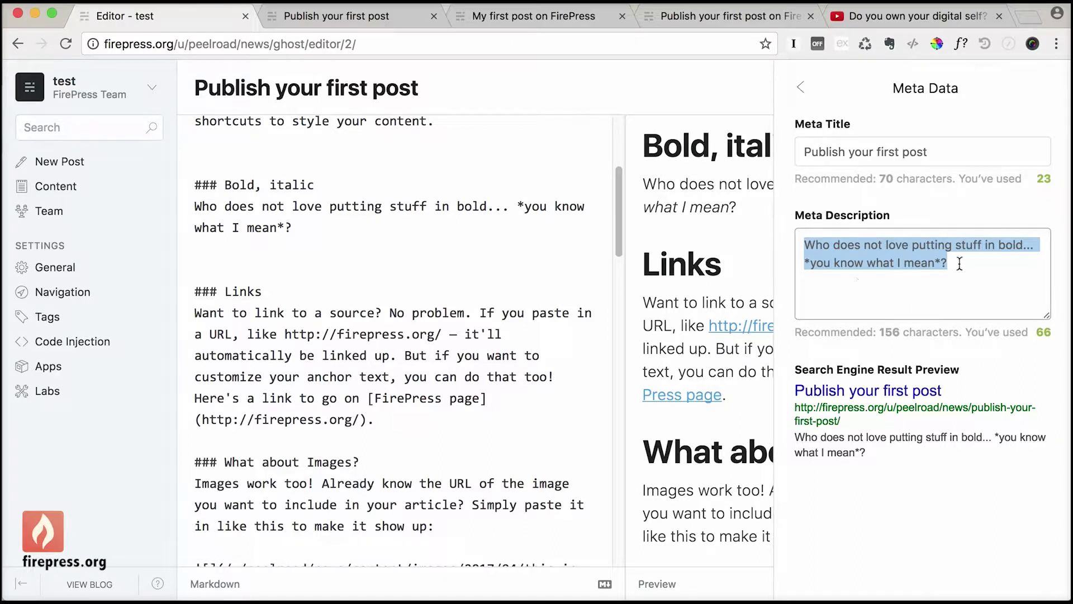
pyautogui.moveTo(958, 261); pyautogui.dragTo(787, 240)
pyautogui.press('BackSpace')
pyautogui.click(695, 372)
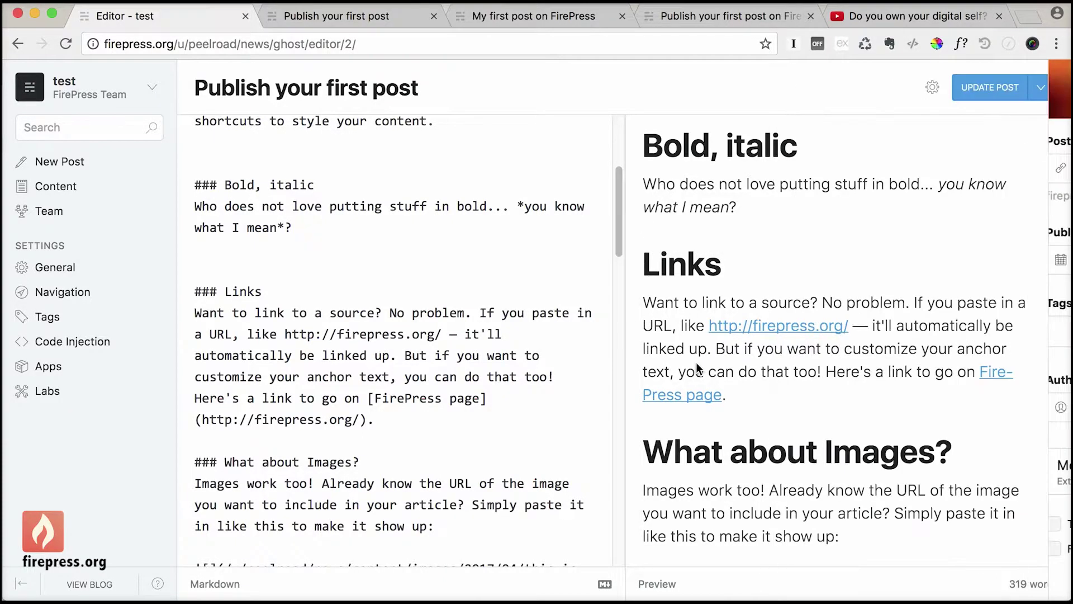
# - Copy the opening paragraph from the Markdown preview
pyautogui.scroll(5, 1057, 212)
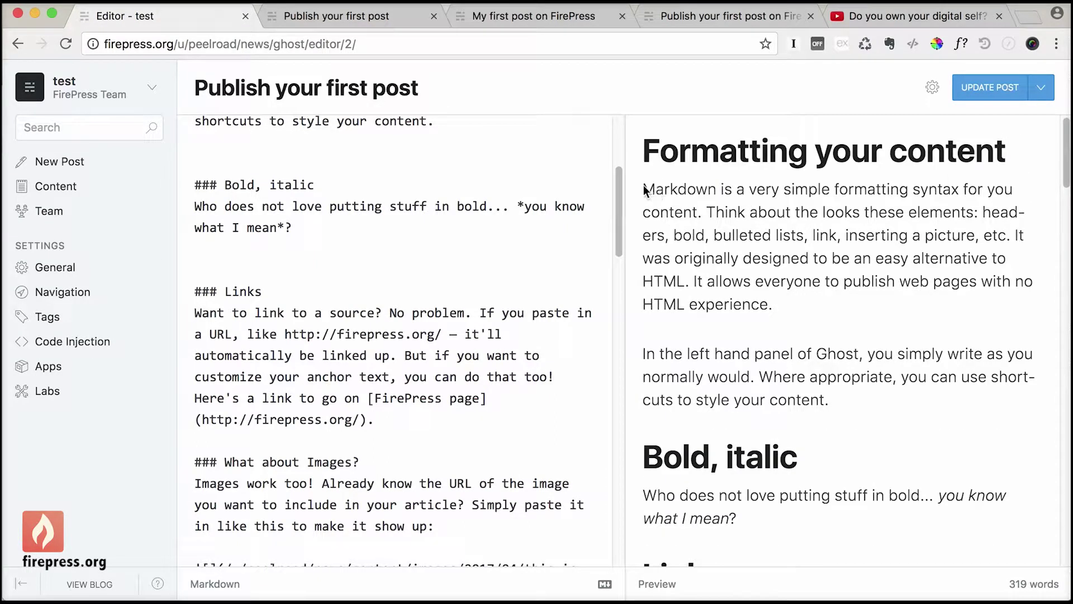
pyautogui.moveTo(644, 190); pyautogui.dragTo(881, 296)
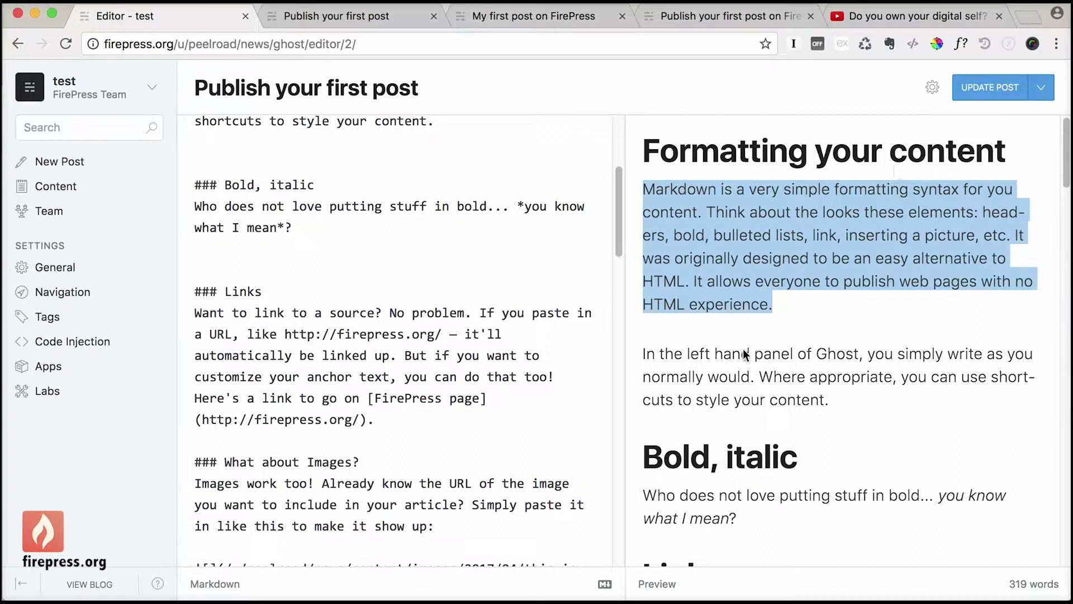
pyautogui.rightClick(795, 213)
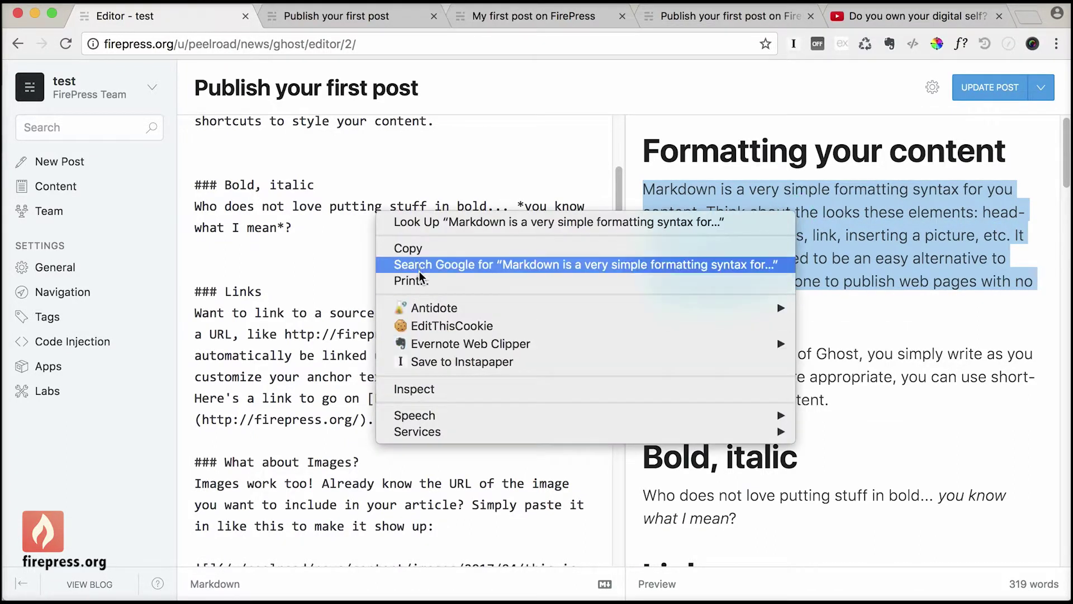
pyautogui.click(421, 250)
# - Paste the copied paragraph into the Meta Description field under Meta Data
pyautogui.click(932, 87)
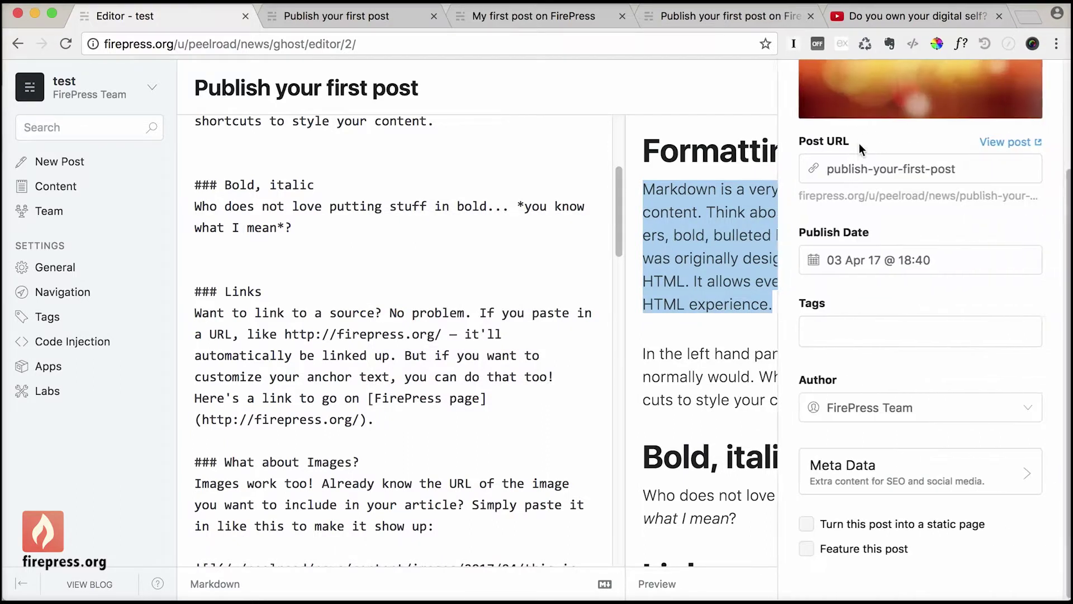
pyautogui.click(836, 478)
pyautogui.click(838, 274)
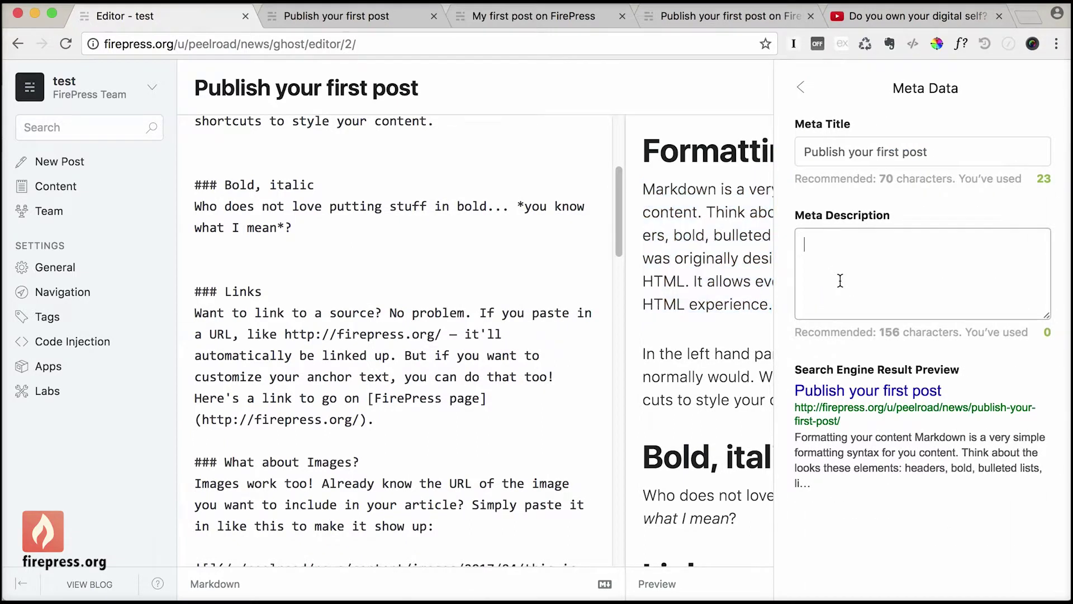
pyautogui.press('super+v')
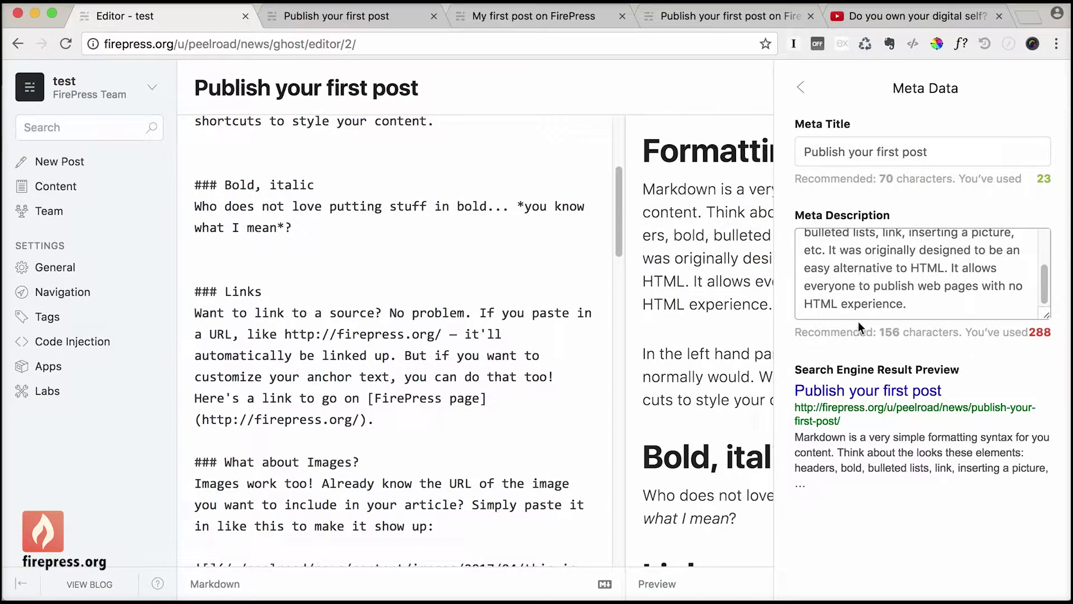
pyautogui.click(1045, 334)
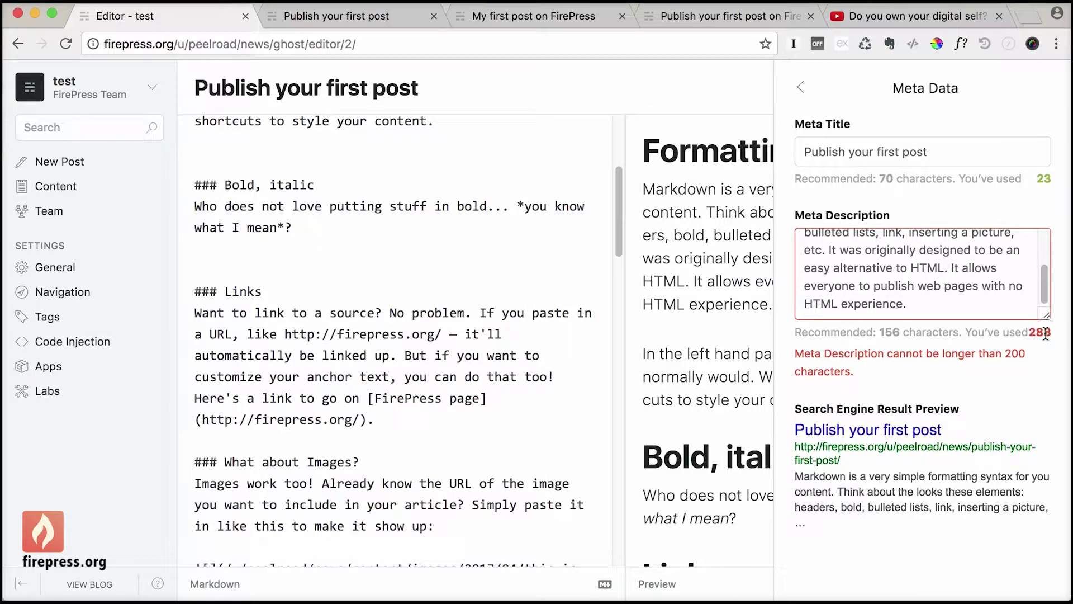
# - Trim the meta description to end at "etc.", bringing it to 161 characters
pyautogui.click(1042, 275)
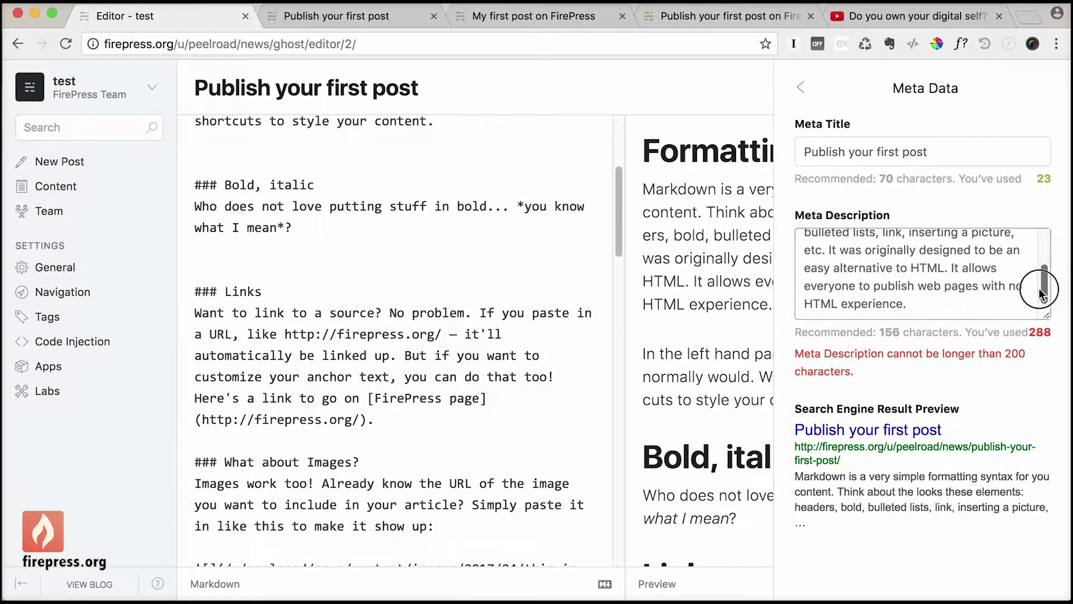
pyautogui.click(953, 308)
pyautogui.moveTo(953, 308); pyautogui.dragTo(945, 268)
pyautogui.press('BackSpace')
pyautogui.keyDown('shift'); pyautogui.click(934, 286); pyautogui.keyUp('shift')
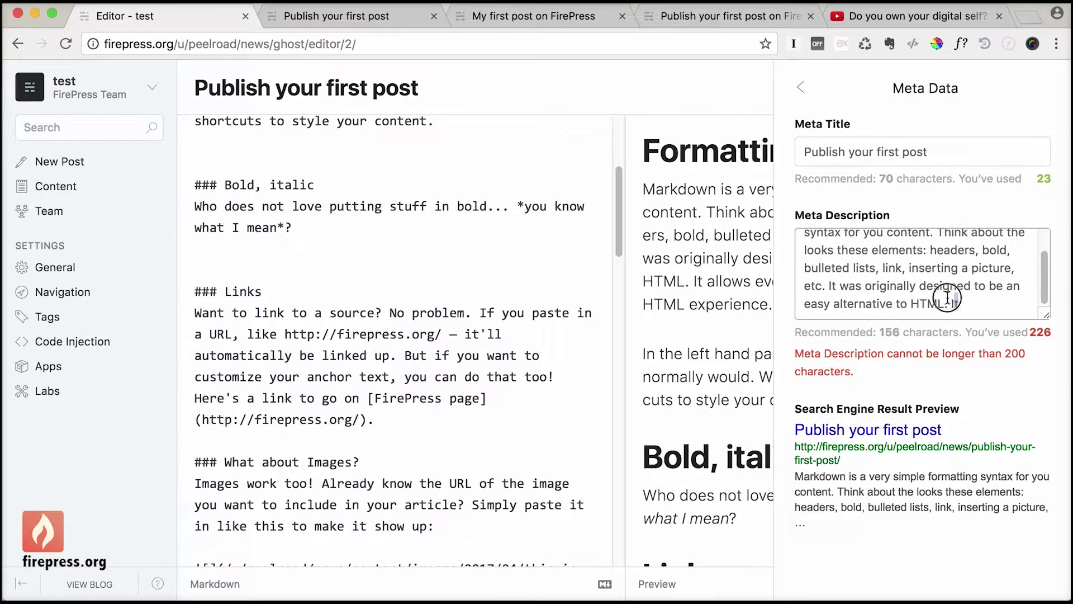
pyautogui.press('BackSpace')
pyautogui.moveTo(944, 305); pyautogui.dragTo(833, 304)
pyautogui.press('BackSpace')
pyautogui.press('BackSpace')
pyautogui.press('BackSpace')
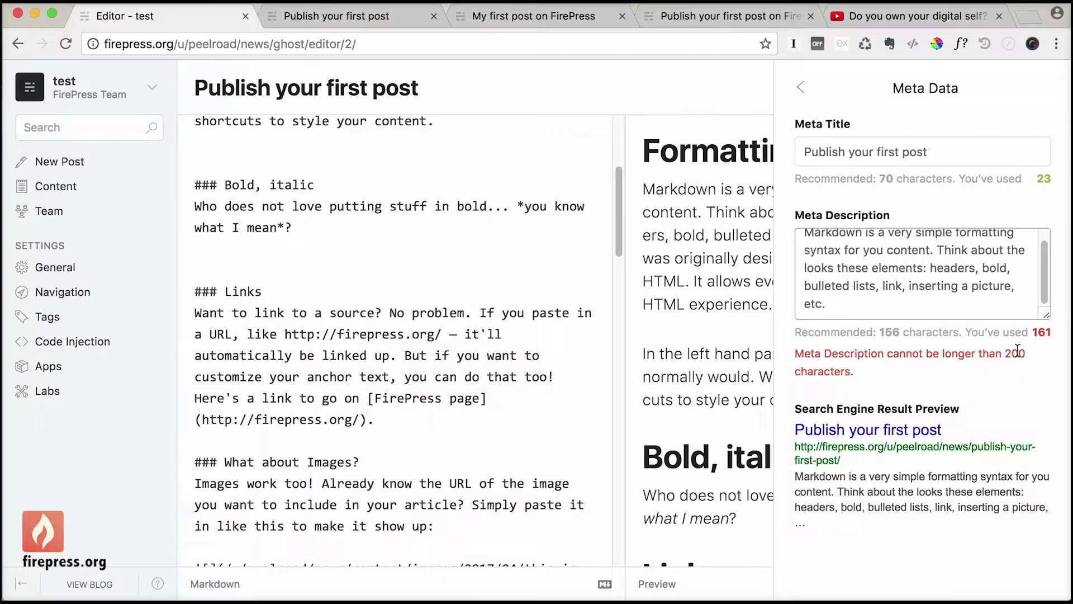
pyautogui.click(926, 286)
pyautogui.click(998, 93)
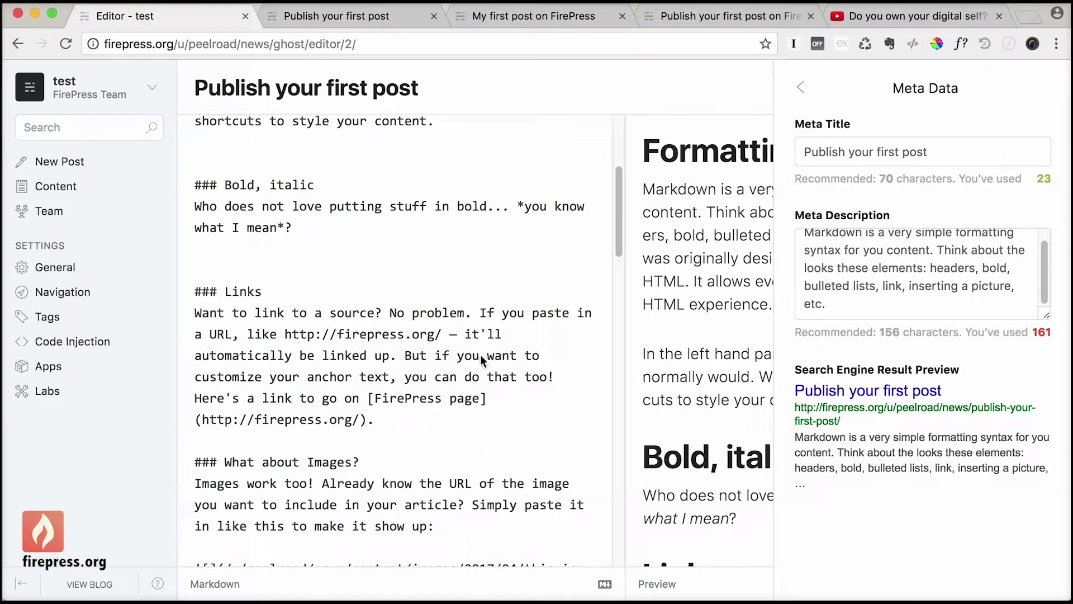
pyautogui.click(542, 223)
# - Update the post, reload and scroll its live page, then go back to the editor
pyautogui.click(990, 87)
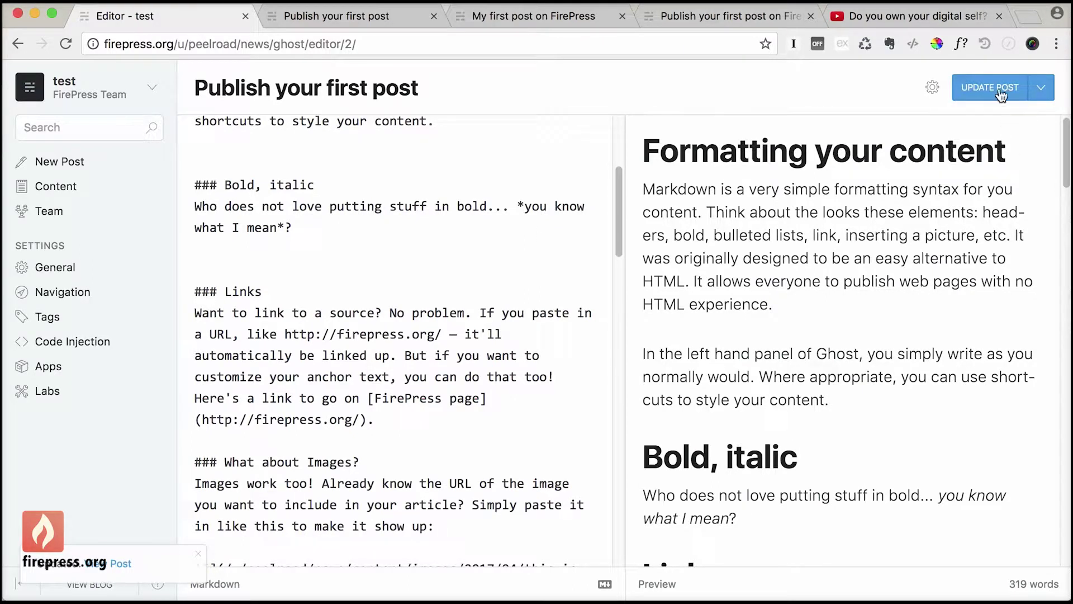
pyautogui.click(344, 18)
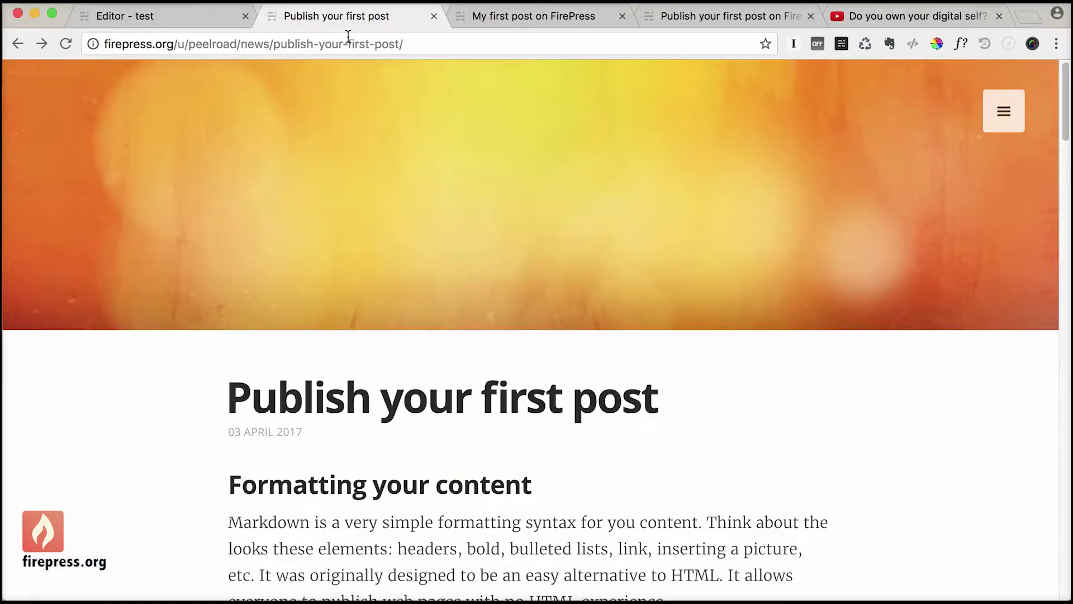
pyautogui.click(347, 41)
pyautogui.press('Return')
pyautogui.moveTo(1065, 127); pyautogui.dragTo(1062, 582)
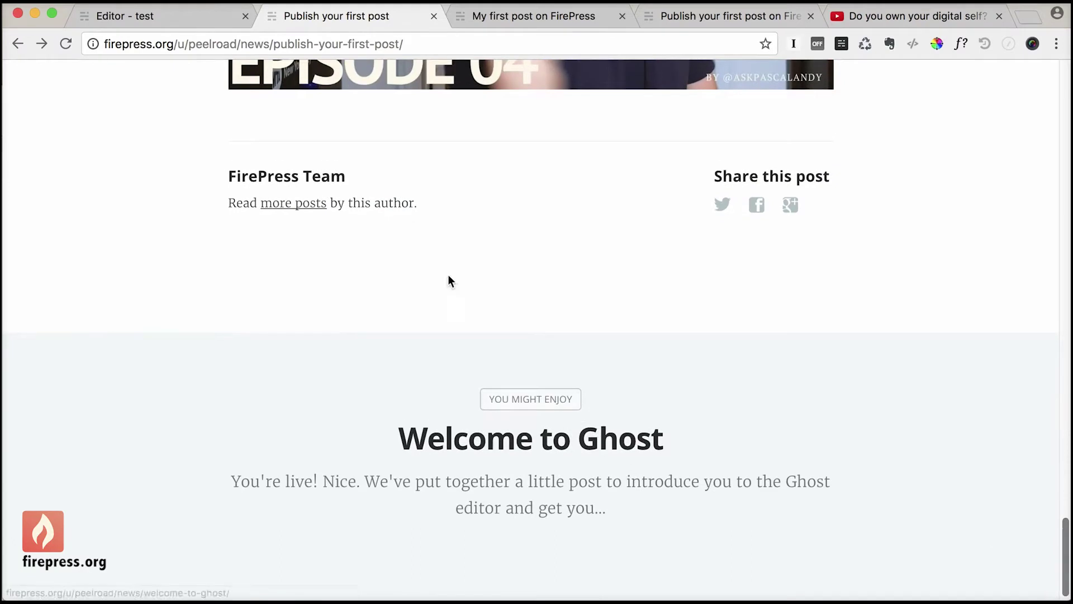
pyautogui.click(167, 17)
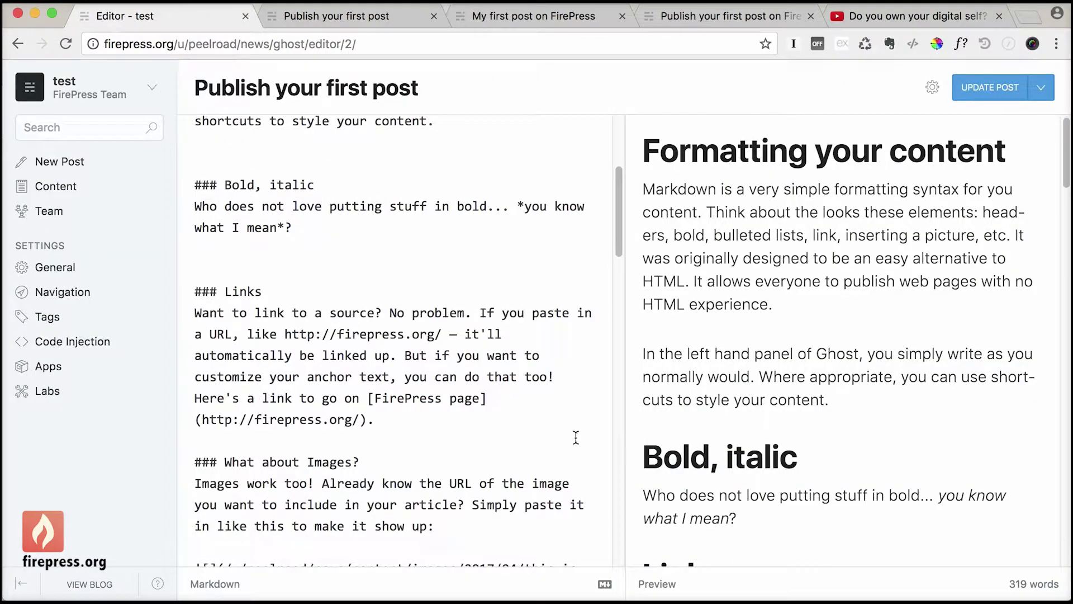
# - Replace the title 'Publish your first post' with 'Hello World!' and update the post
pyautogui.click(932, 86)
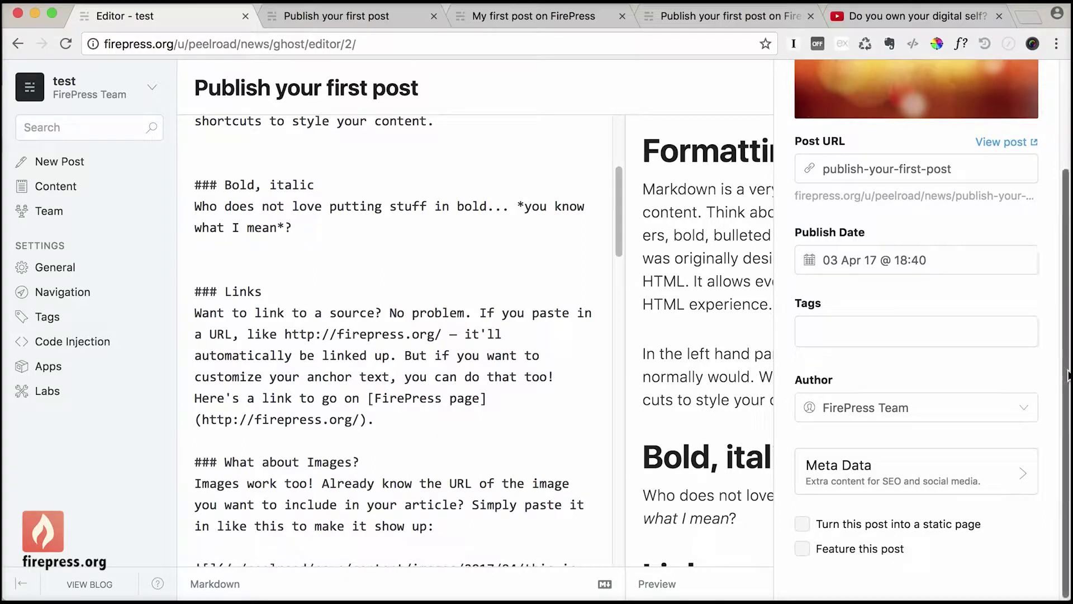
pyautogui.moveTo(1067, 374)
pyautogui.mouseDown()
pyautogui.moveTo(1064, 351)
pyautogui.moveTo(1065, 378)
pyautogui.mouseUp()
pyautogui.click(501, 92)
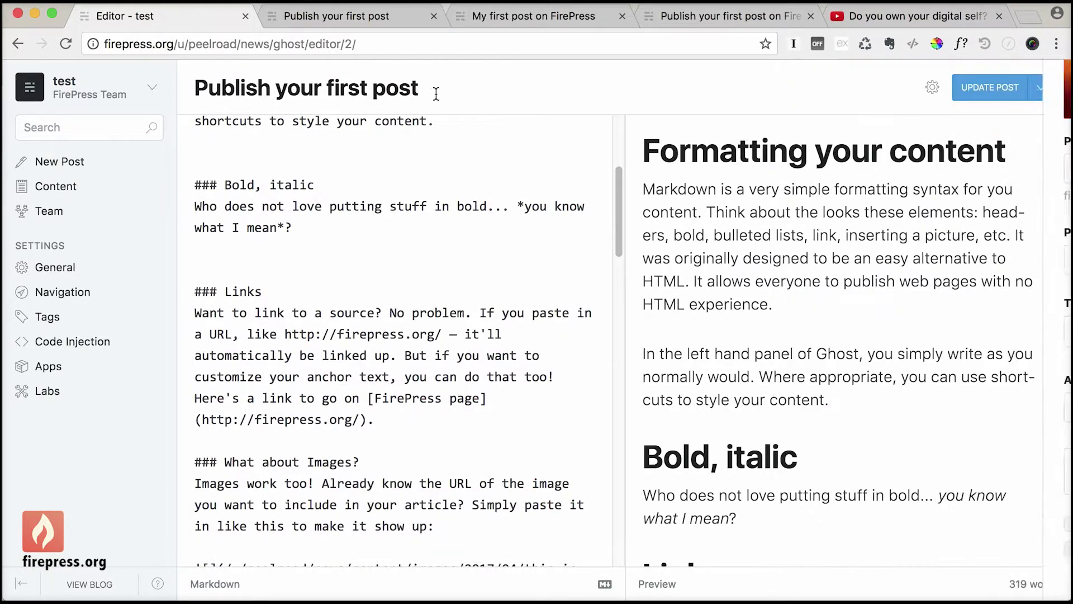
pyautogui.moveTo(559, 103); pyautogui.dragTo(141, 88)
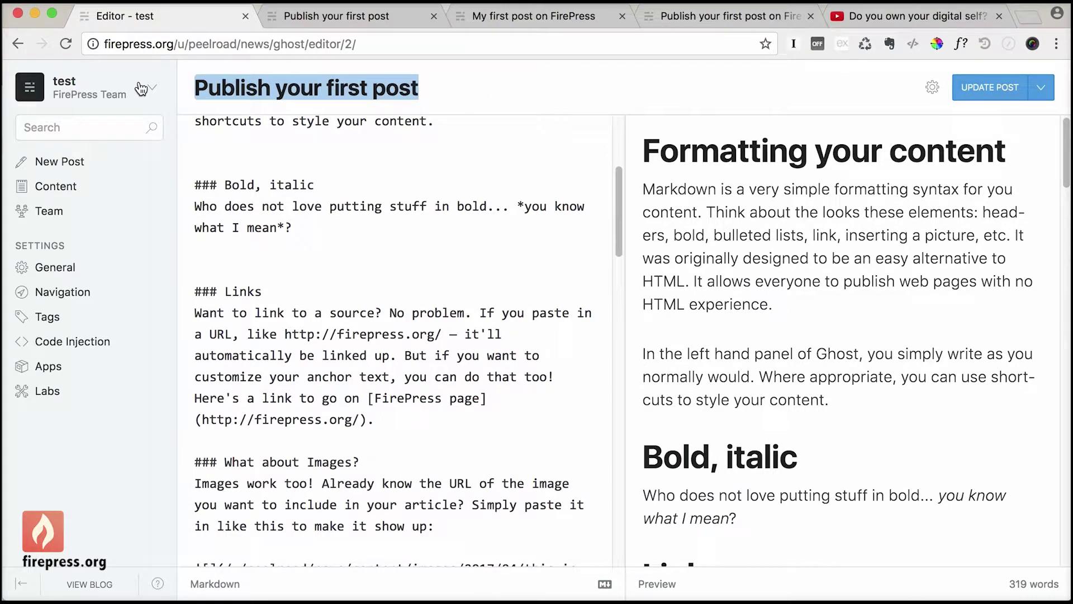
pyautogui.write('Hee')
pyautogui.press('BackSpace')
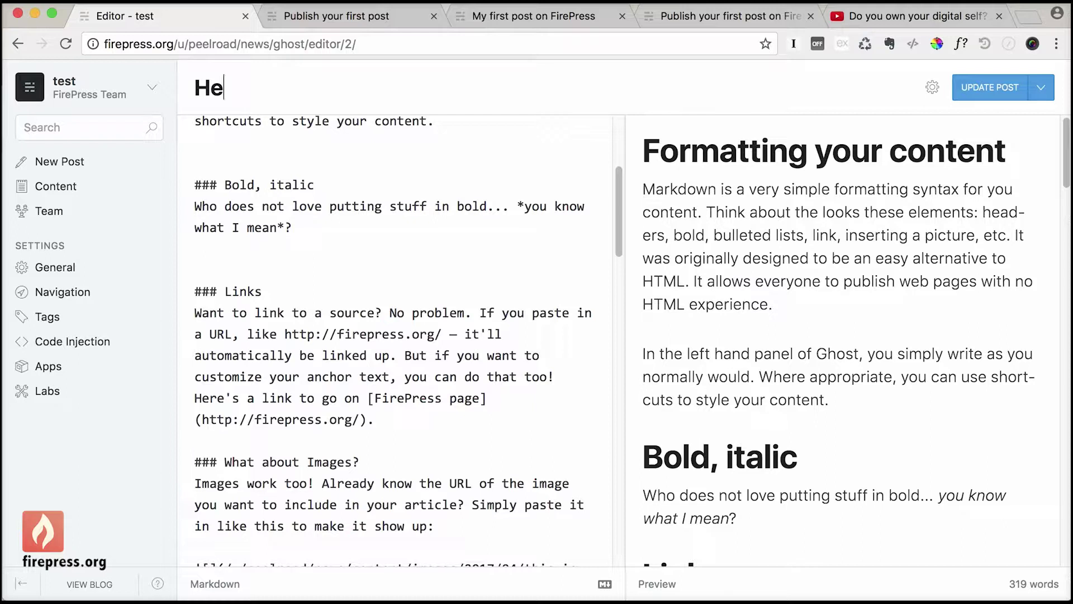
pyautogui.write('llo Wokr')
pyautogui.press('BackSpace')
pyautogui.press('BackSpace')
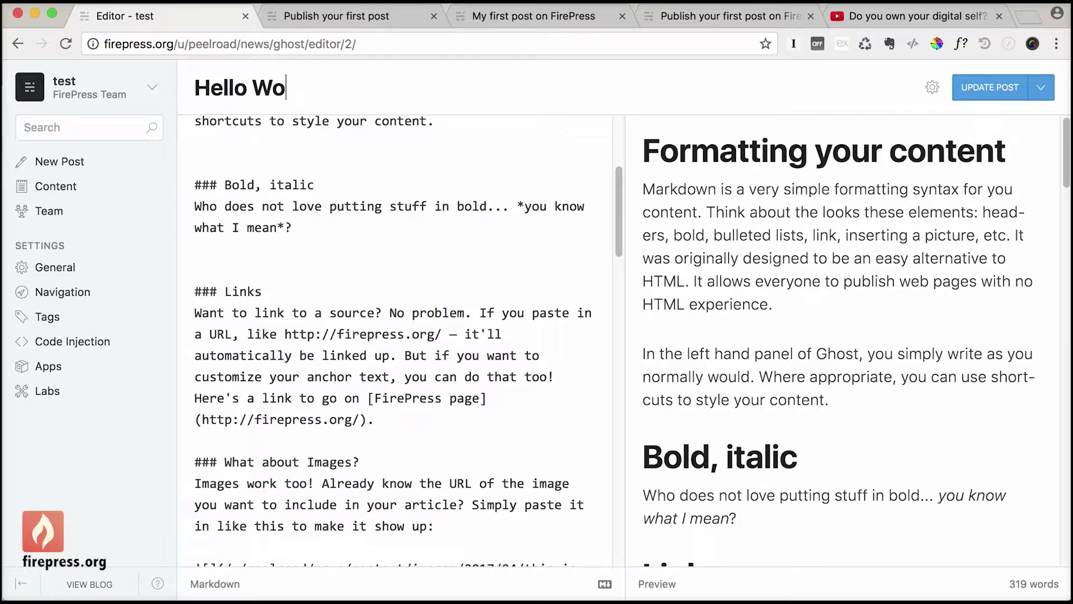
pyautogui.write('rld!')
pyautogui.click(1001, 89)
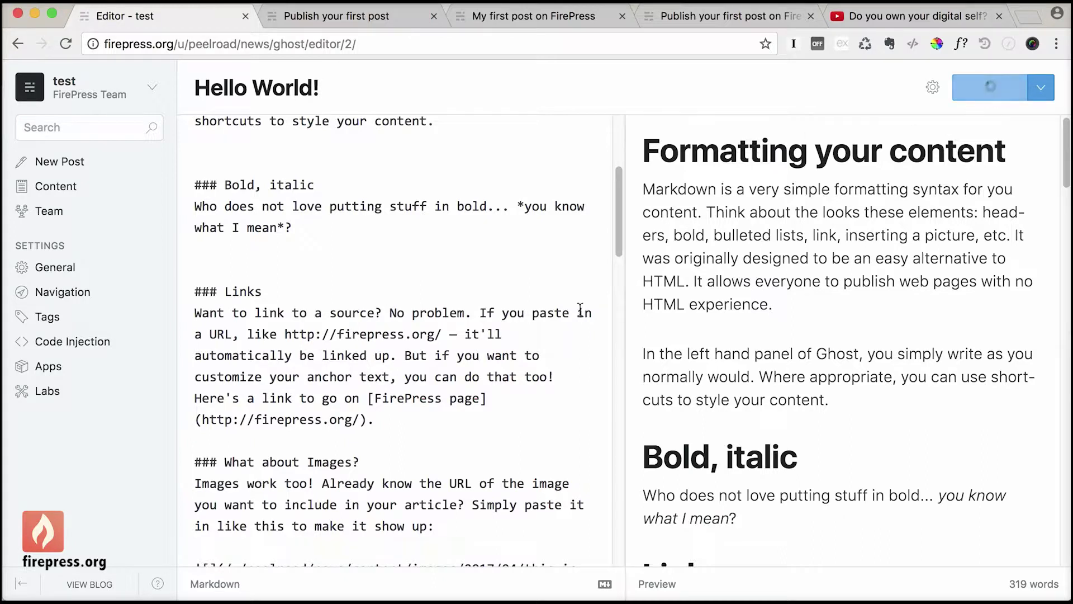
pyautogui.click(311, 21)
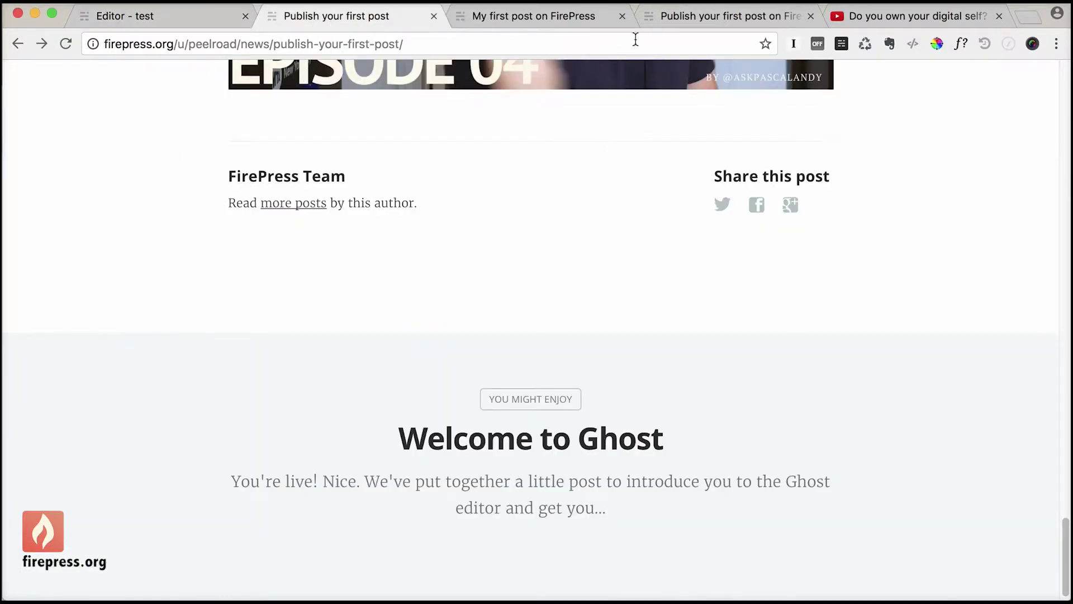
# - Reload the live post to show the 'Hello World!' heading, noting the publish-your-first-post slug in the address
pyautogui.scroll(15, 937, 151)
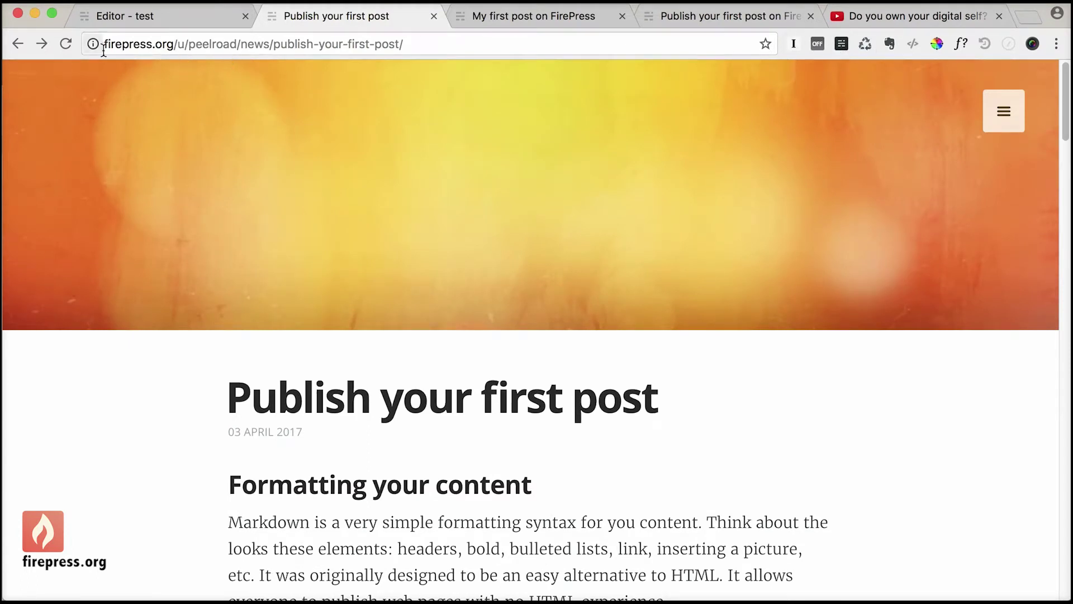
pyautogui.click(66, 44)
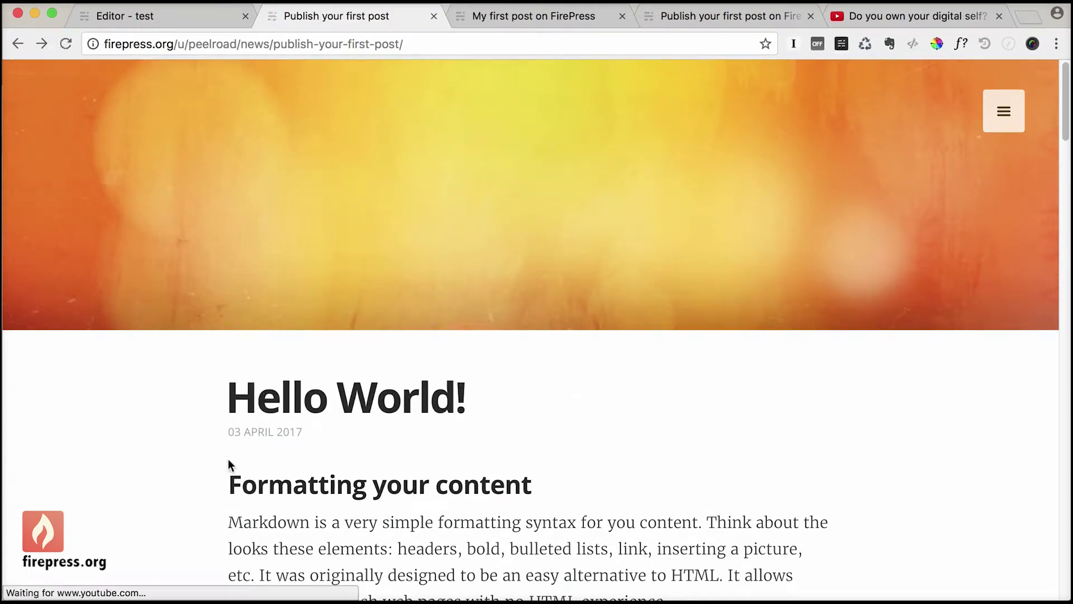
pyautogui.moveTo(550, 391); pyautogui.dragTo(103, 388)
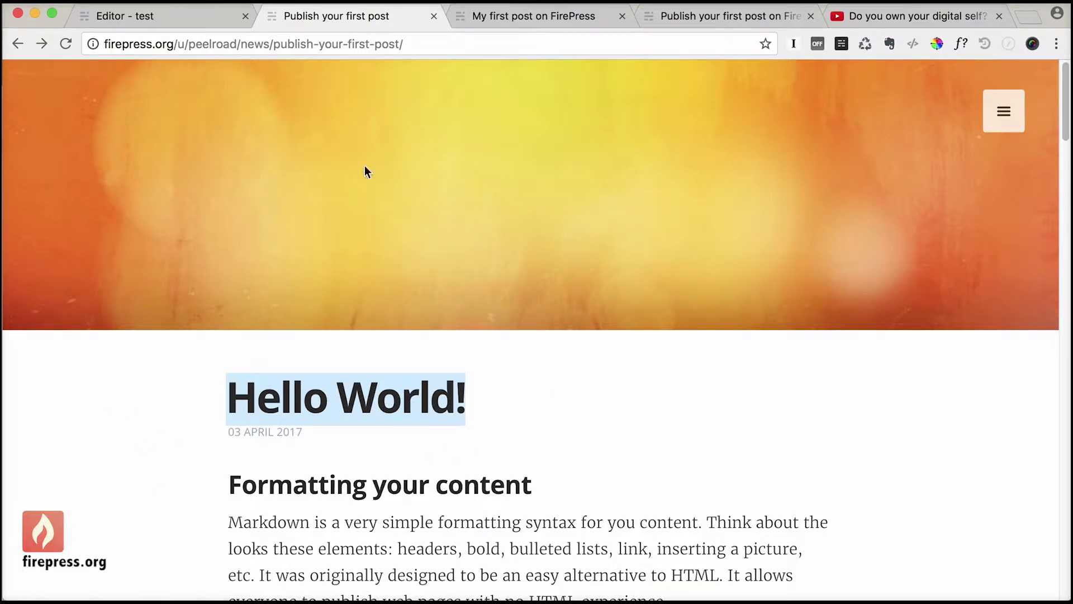
pyautogui.click(291, 50)
pyautogui.click(273, 45)
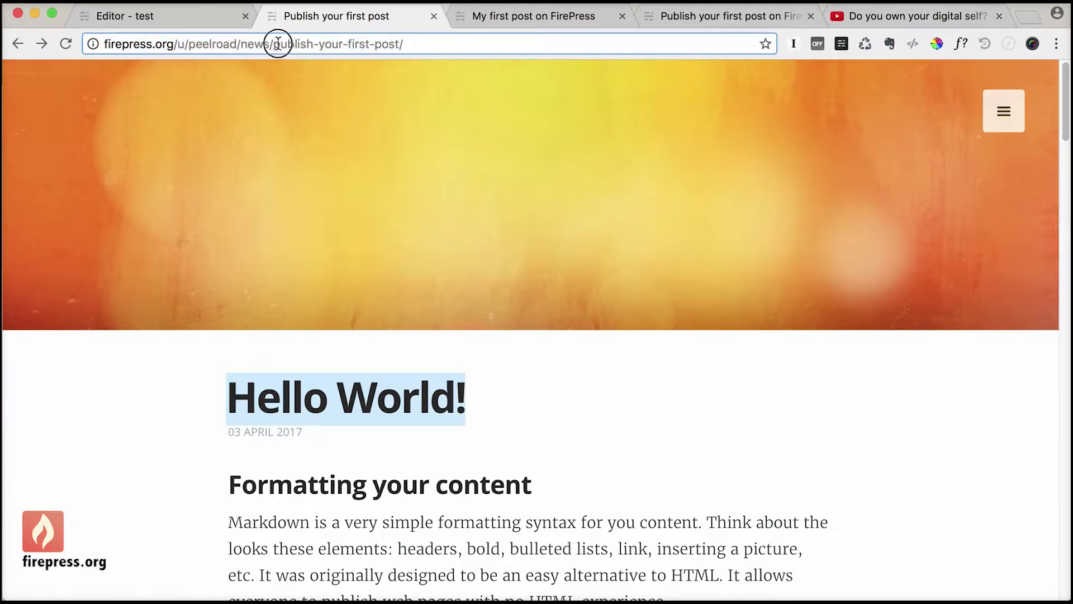
pyautogui.moveTo(273, 45); pyautogui.dragTo(430, 46)
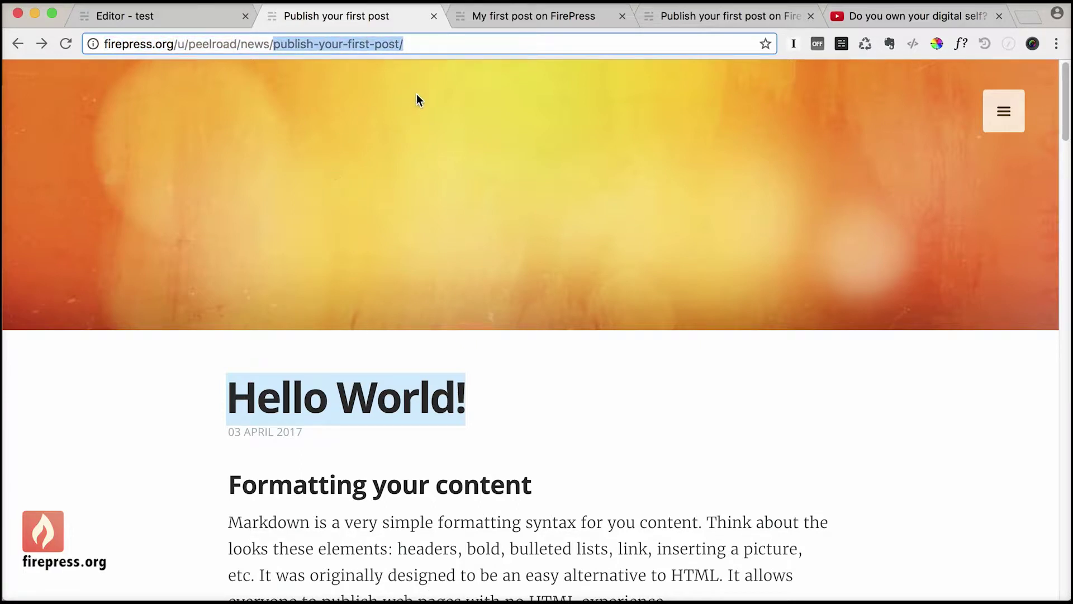
pyautogui.moveTo(471, 397); pyautogui.dragTo(216, 400)
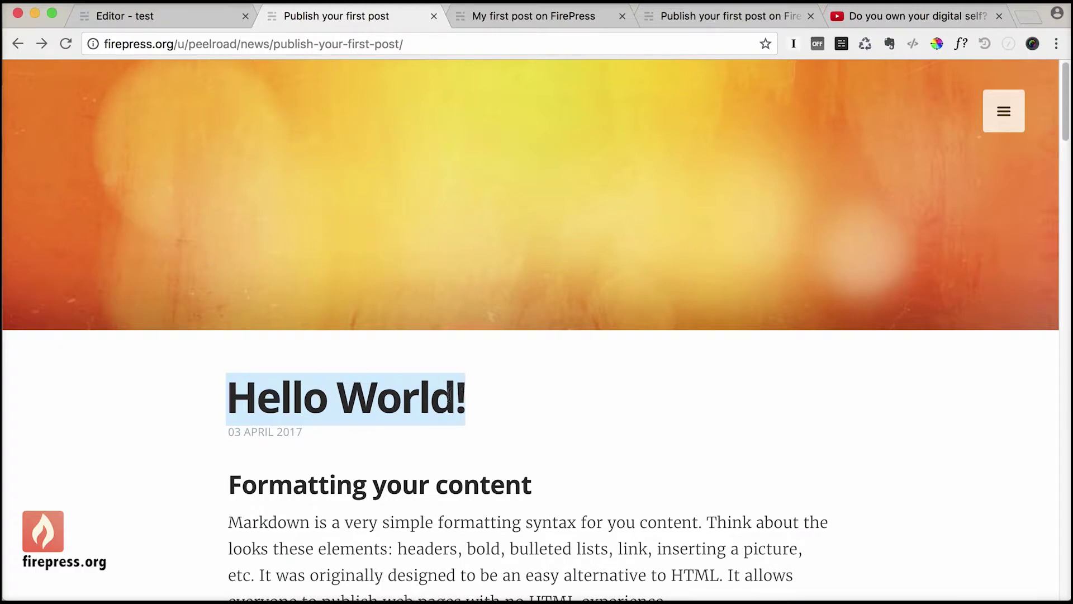
# - Return to the editor and select the 'Hello World!' title
pyautogui.click(179, 16)
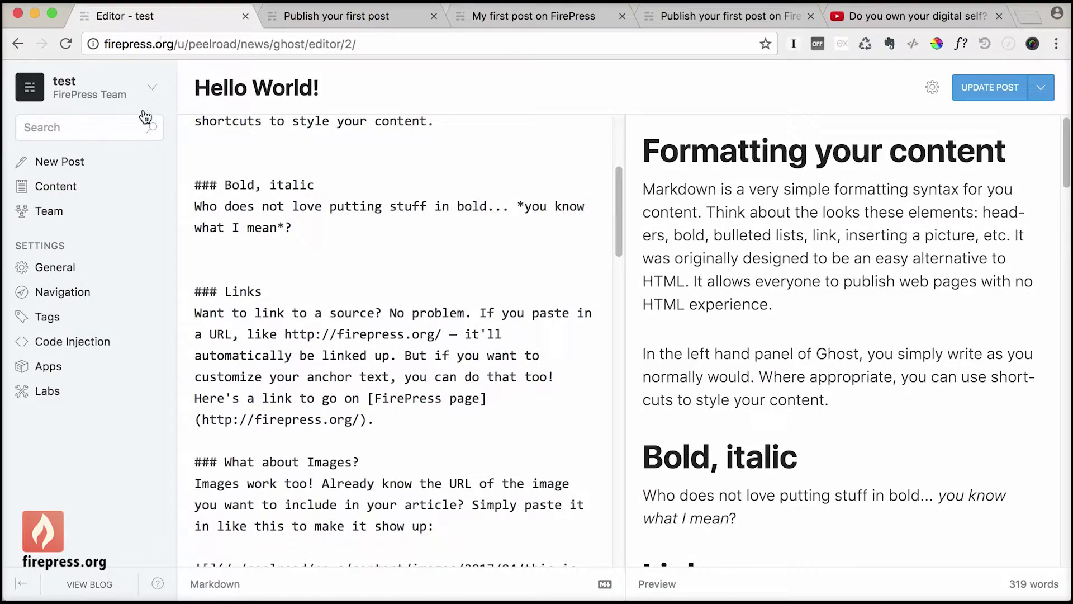
pyautogui.moveTo(320, 88); pyautogui.dragTo(185, 88)
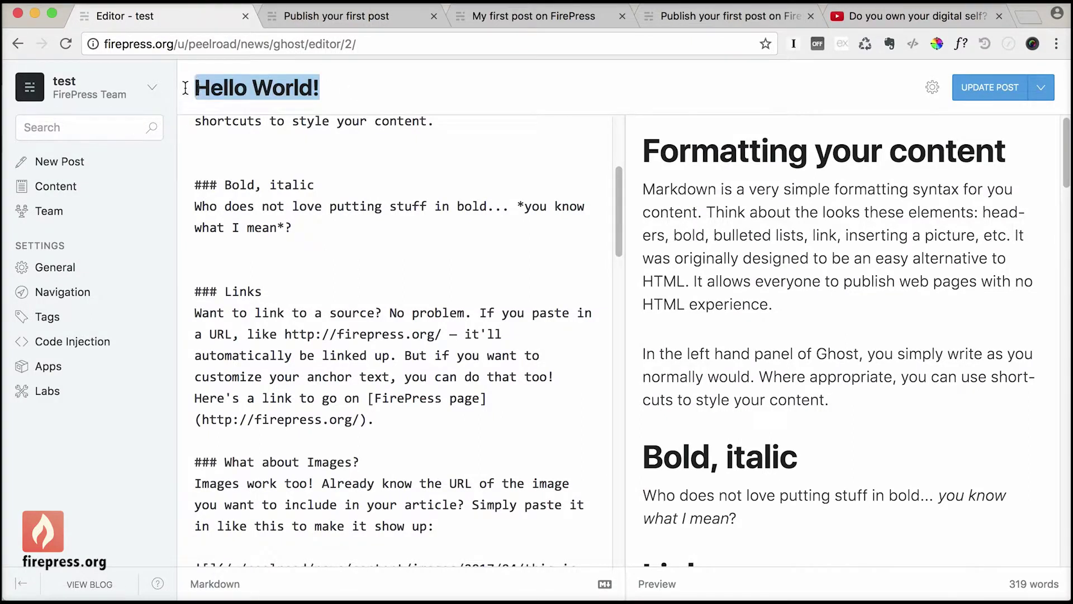
pyautogui.click(339, 82)
pyautogui.moveTo(426, 91); pyautogui.dragTo(174, 93)
# - Replace the Post URL slug publish-your-first-post with hello-world
pyautogui.click(932, 89)
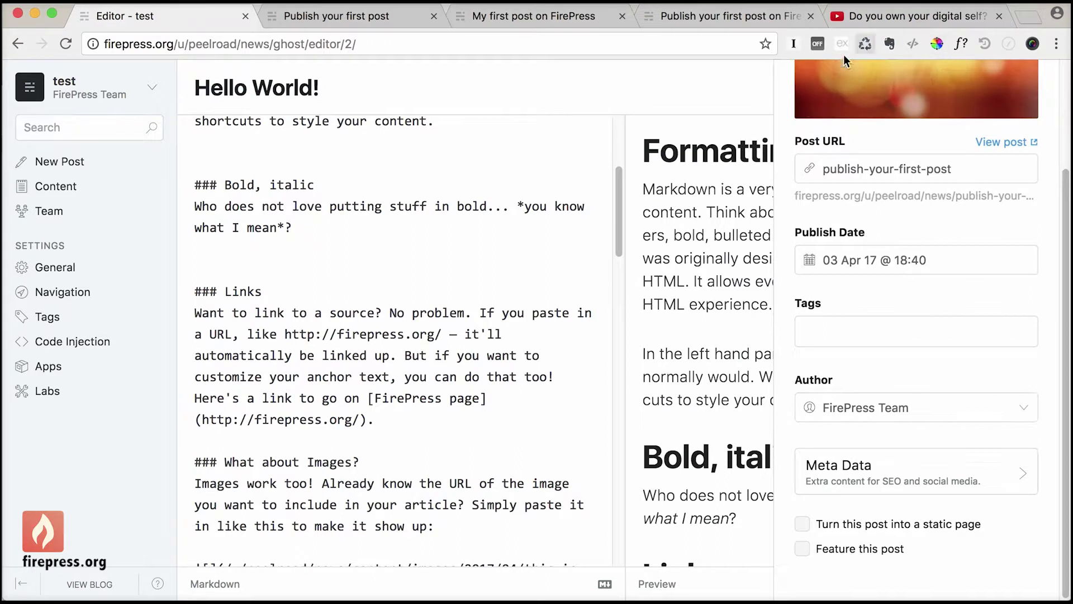
pyautogui.click(872, 174)
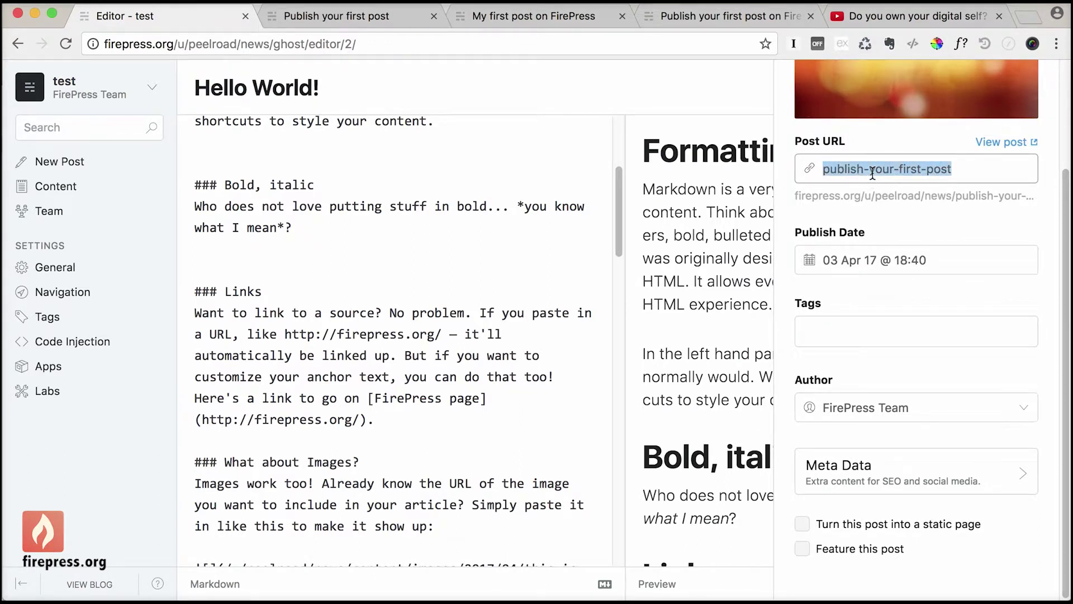
pyautogui.press('BackSpace')
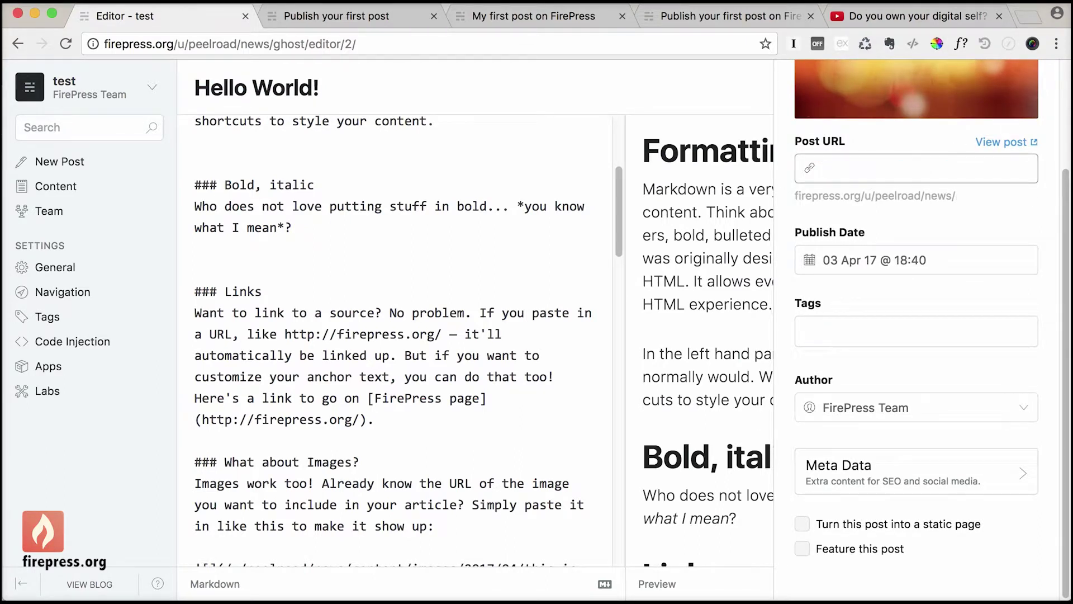
pyautogui.write('Hello World!')
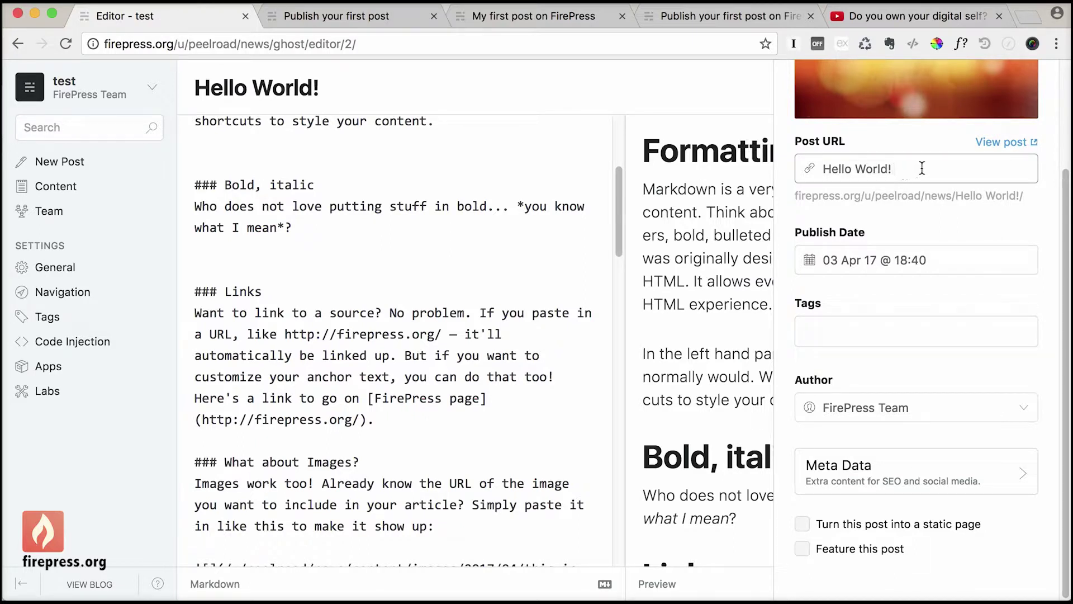
pyautogui.press('BackSpace')
pyautogui.click(925, 215)
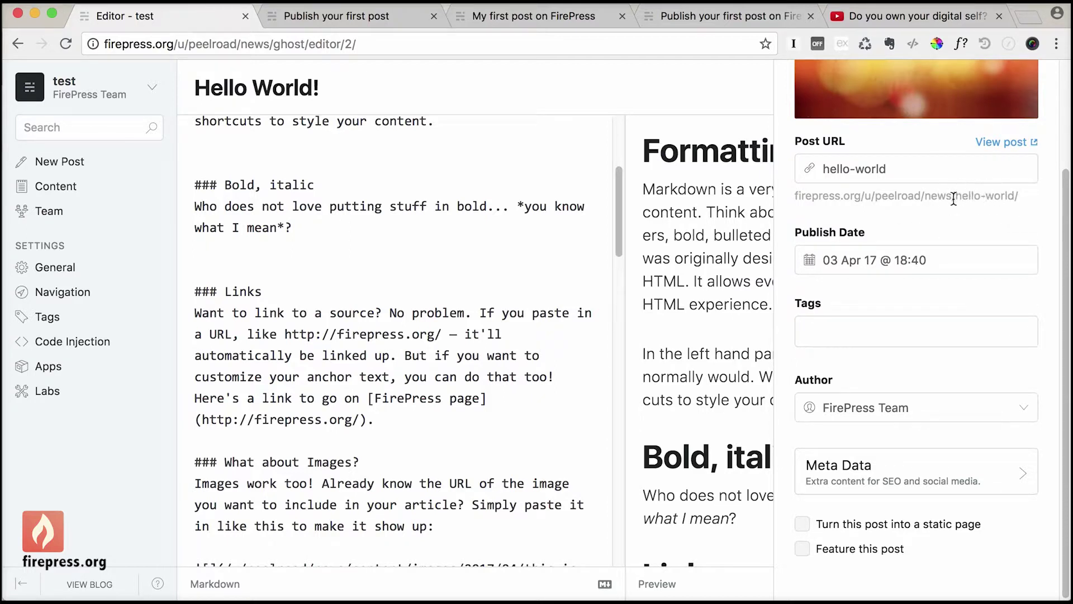
# - Update the post and reload the old publish-your-first-post address, which now returns 404
pyautogui.click(394, 318)
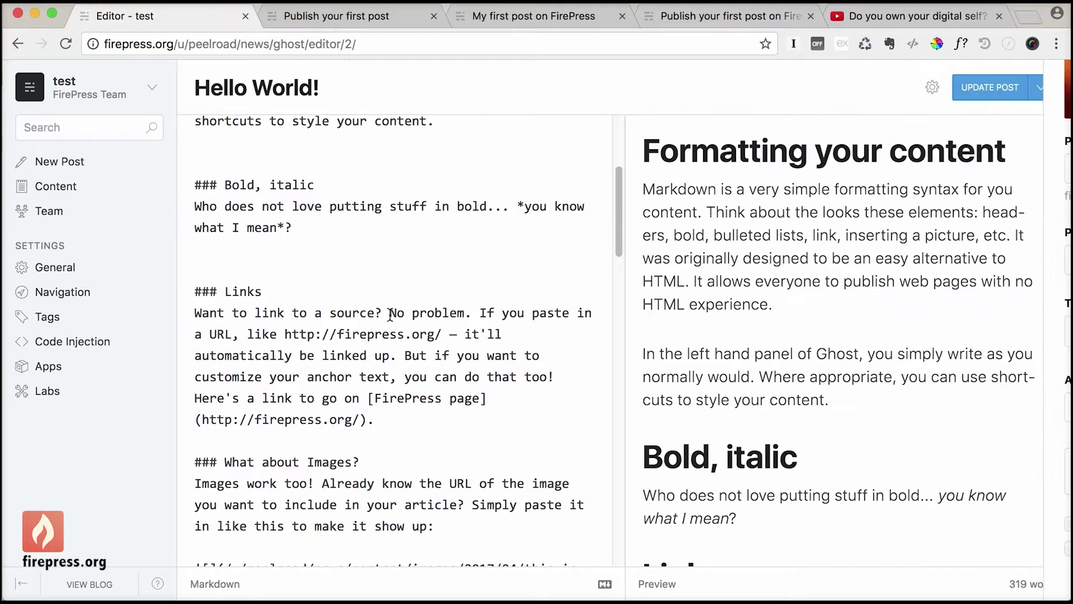
pyautogui.click(968, 91)
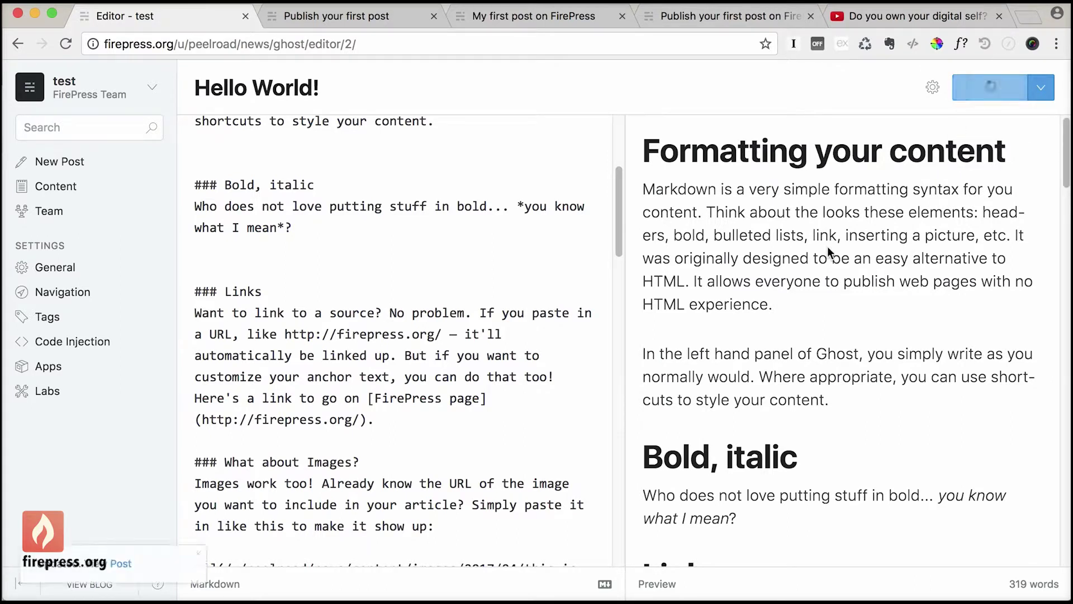
pyautogui.click(337, 23)
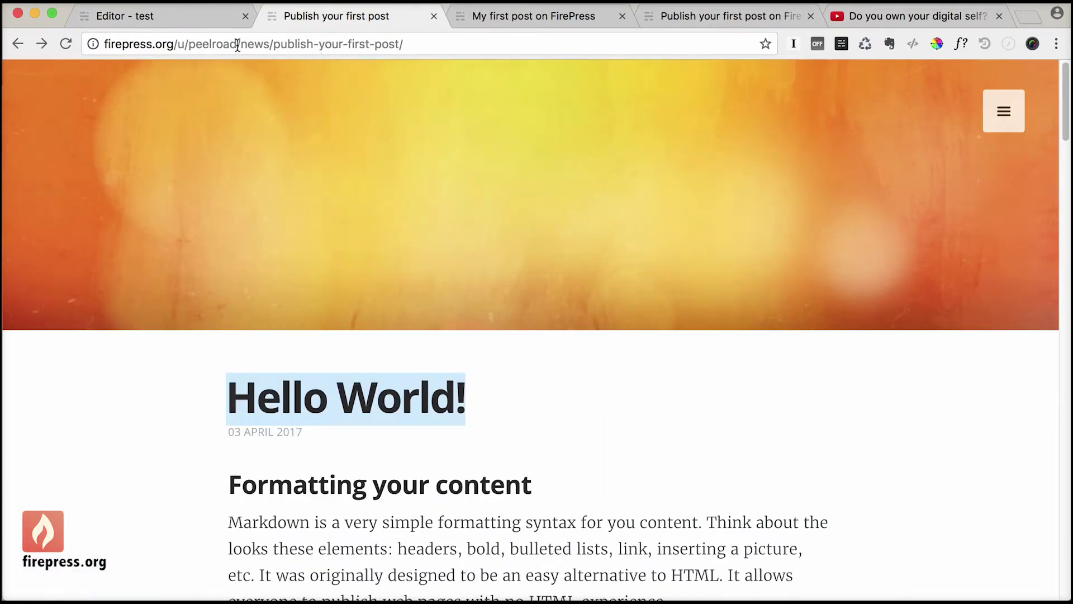
pyautogui.click(75, 45)
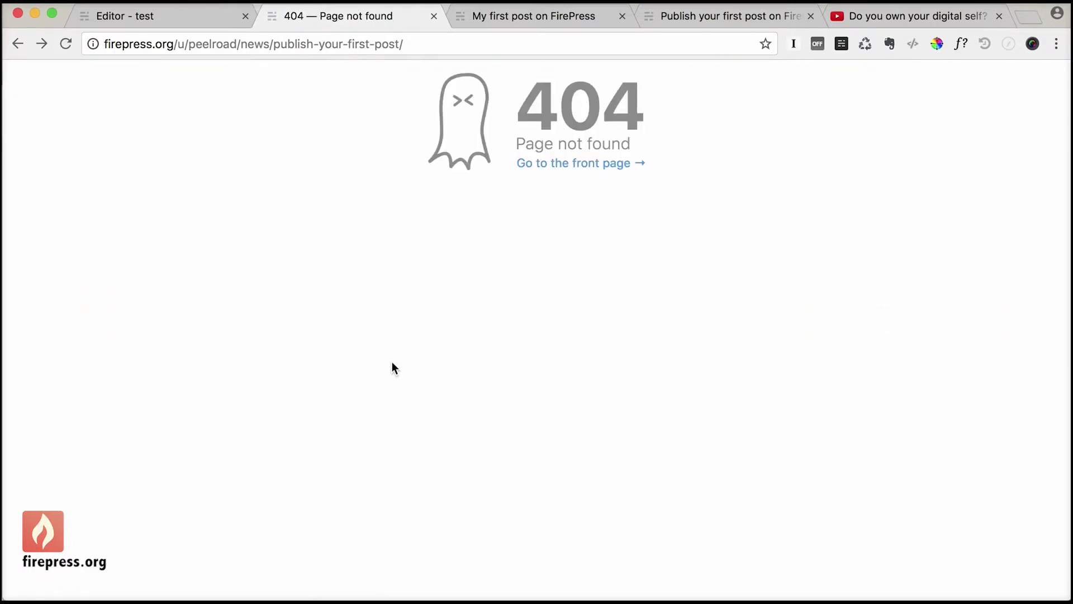
# - Strip the slug from the address to load the blog home page listing Hello World!
pyautogui.click(271, 44)
pyautogui.click(273, 44)
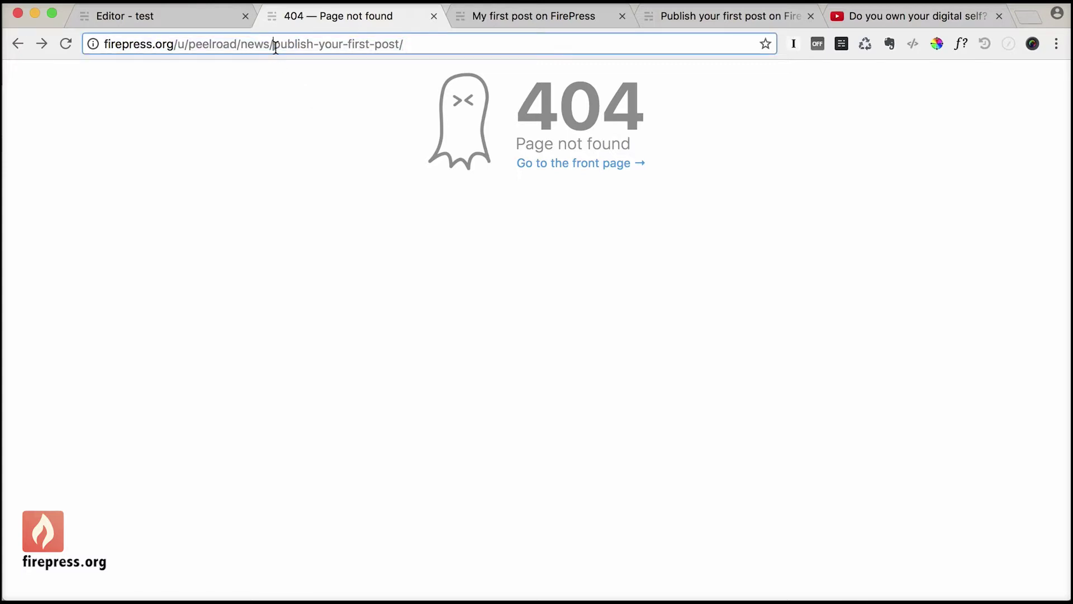
pyautogui.moveTo(274, 43); pyautogui.dragTo(445, 45)
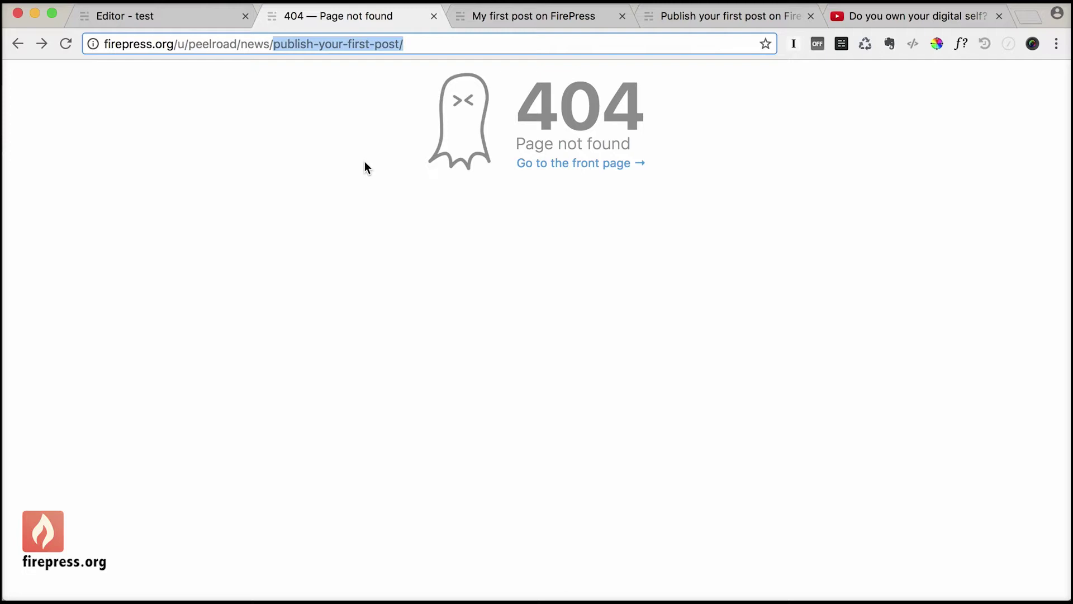
pyautogui.press('BackSpace')
pyautogui.moveTo(309, 44); pyautogui.dragTo(29, 44)
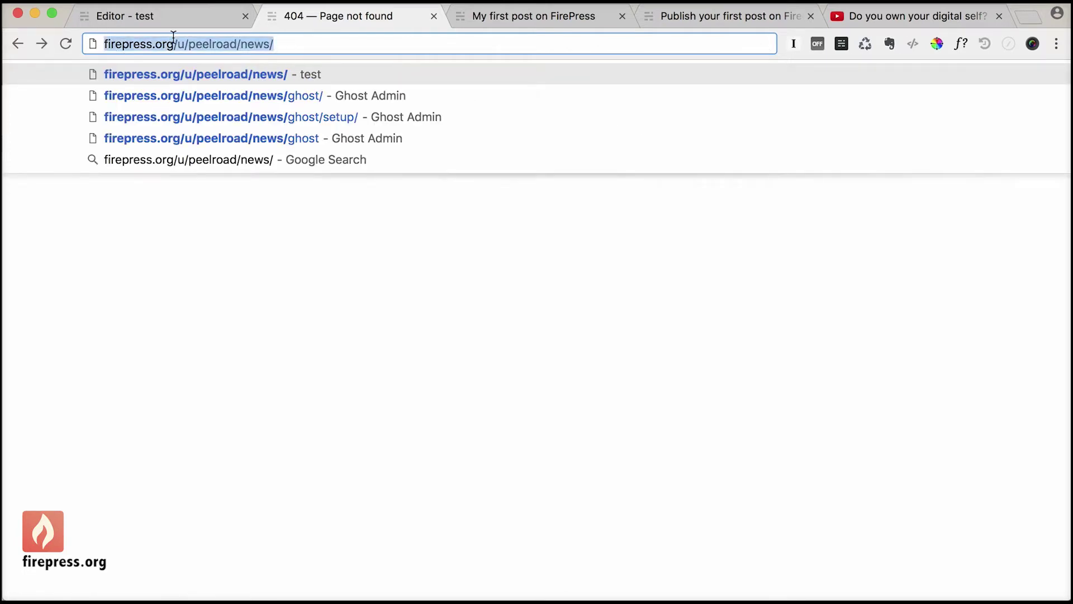
pyautogui.click(277, 43)
pyautogui.moveTo(297, 44); pyautogui.dragTo(87, 43)
pyautogui.click(340, 44)
pyautogui.press('Return')
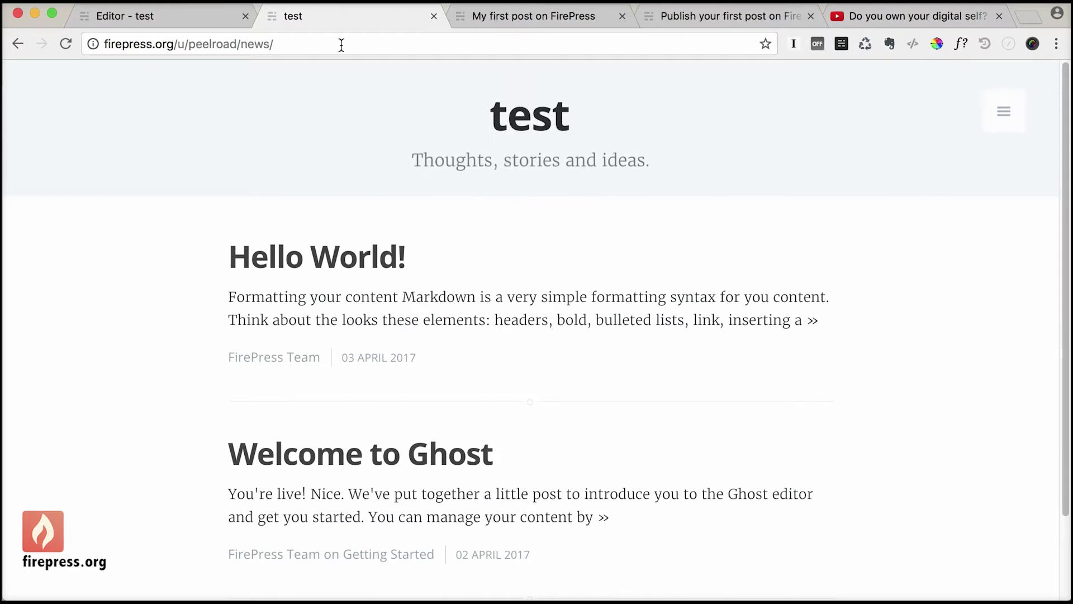
pyautogui.click(343, 254)
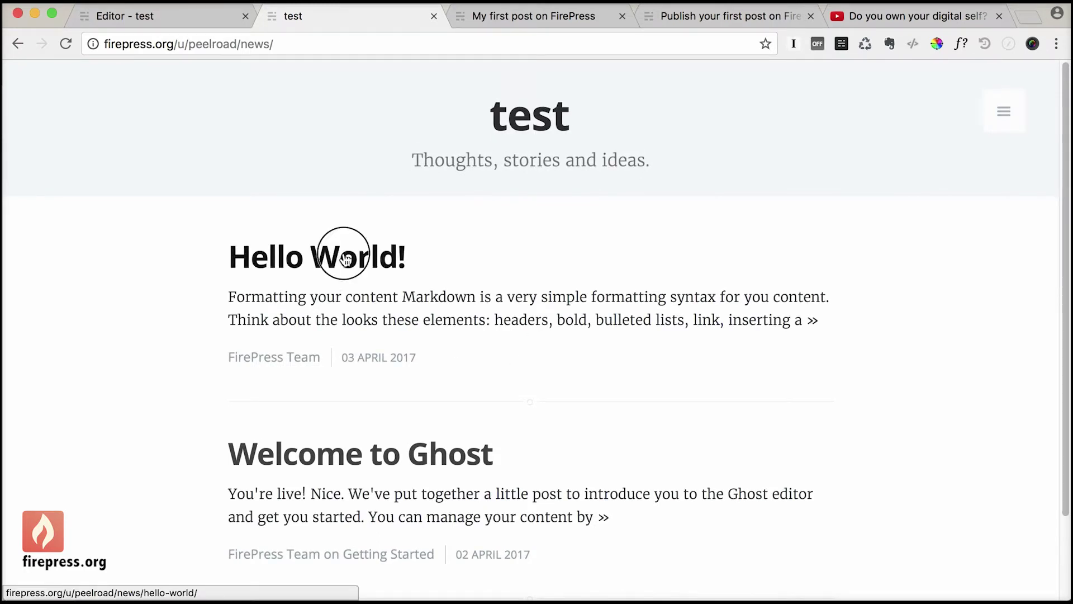
pyautogui.click(338, 43)
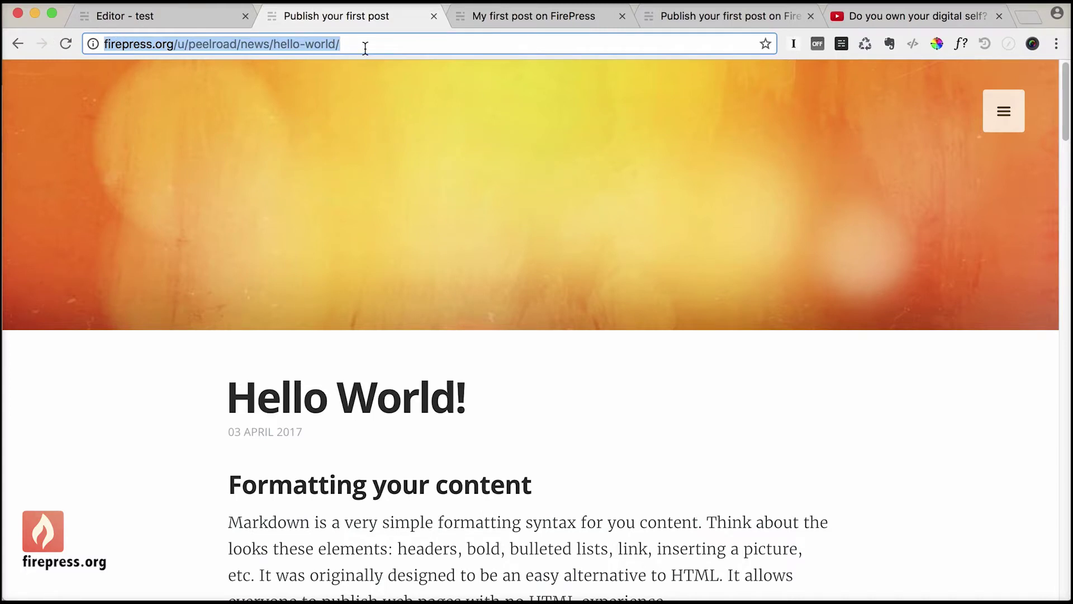
pyautogui.moveTo(453, 369); pyautogui.dragTo(231, 395)
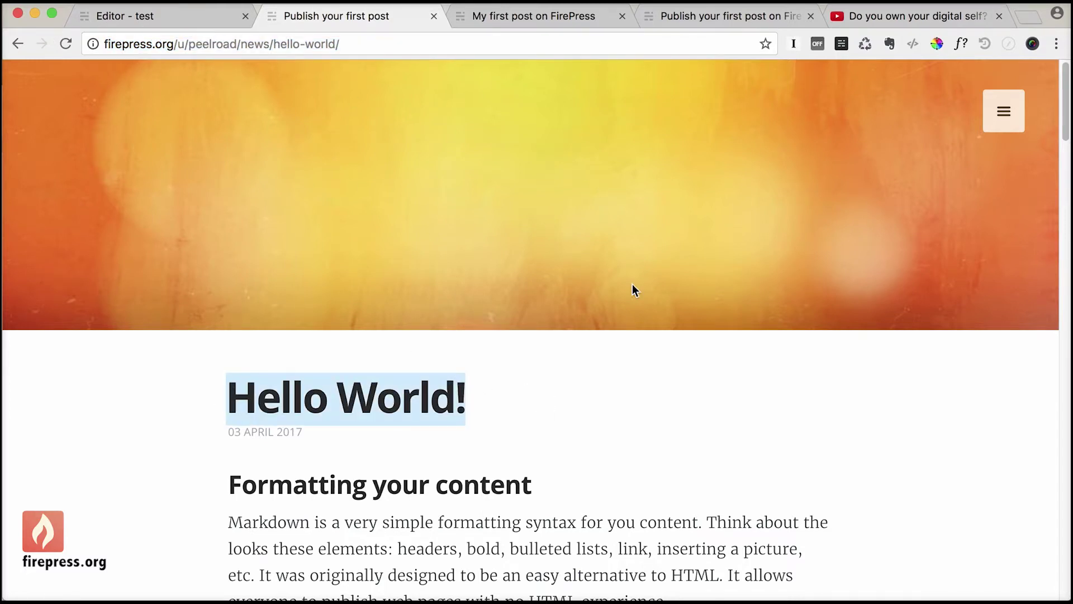
pyautogui.scroll(-4, 632, 284)
pyautogui.scroll(4, 618, 124)
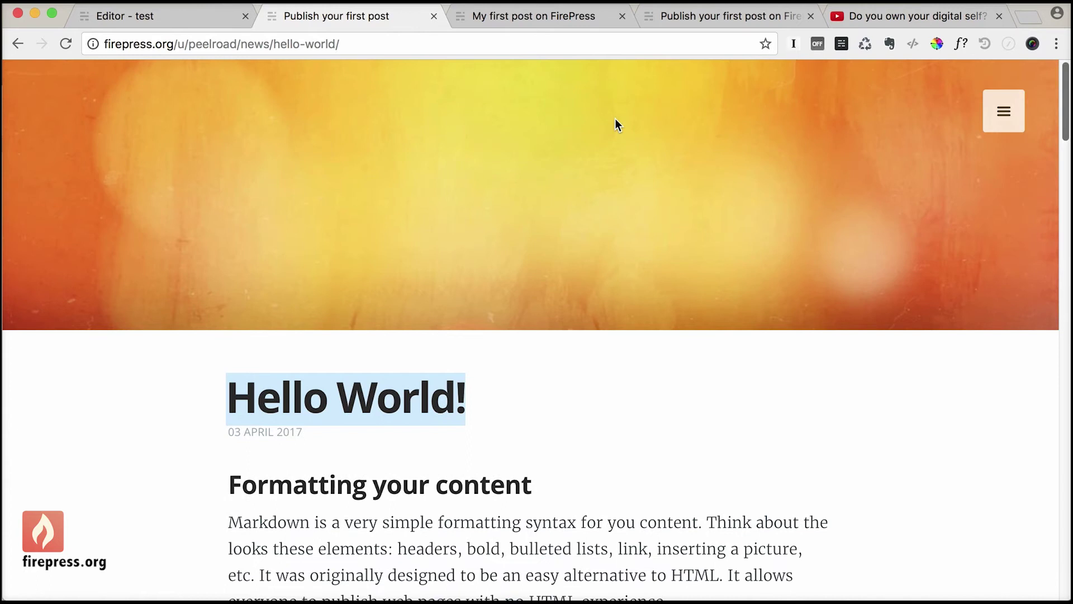
pyautogui.click(163, 16)
pyautogui.click(933, 87)
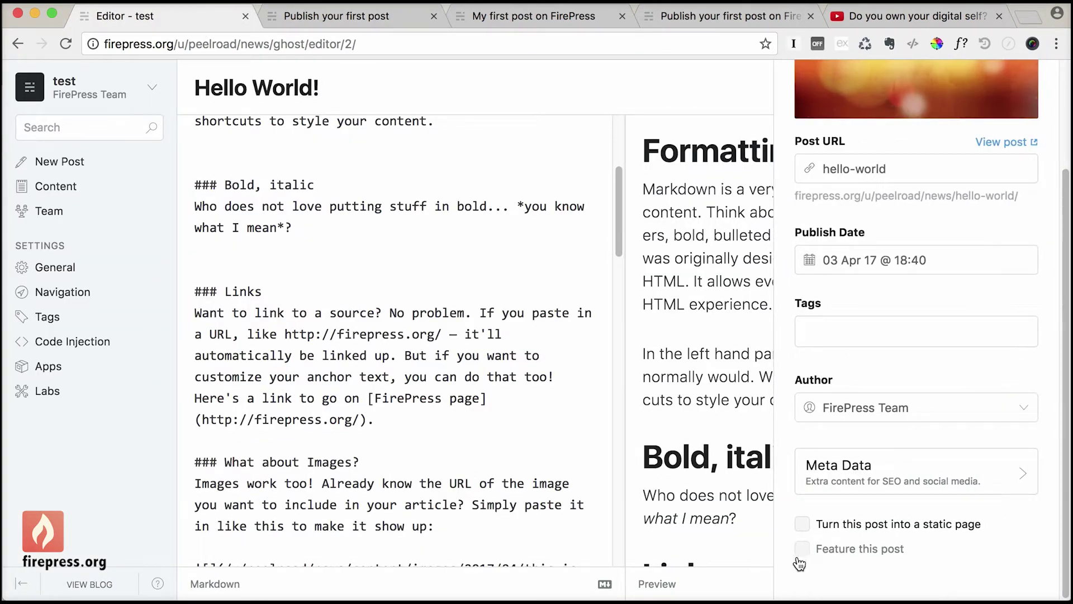
pyautogui.click(337, 16)
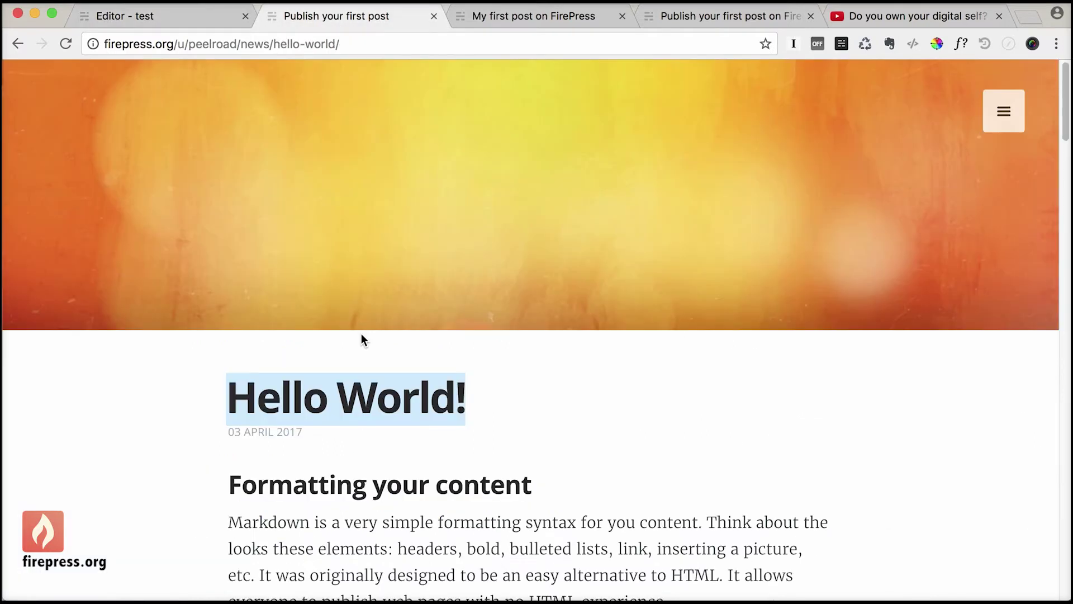
pyautogui.moveTo(1067, 132); pyautogui.dragTo(1048, 84)
pyautogui.moveTo(273, 44); pyautogui.dragTo(413, 48)
pyautogui.press('BackSpace')
pyautogui.press('Return')
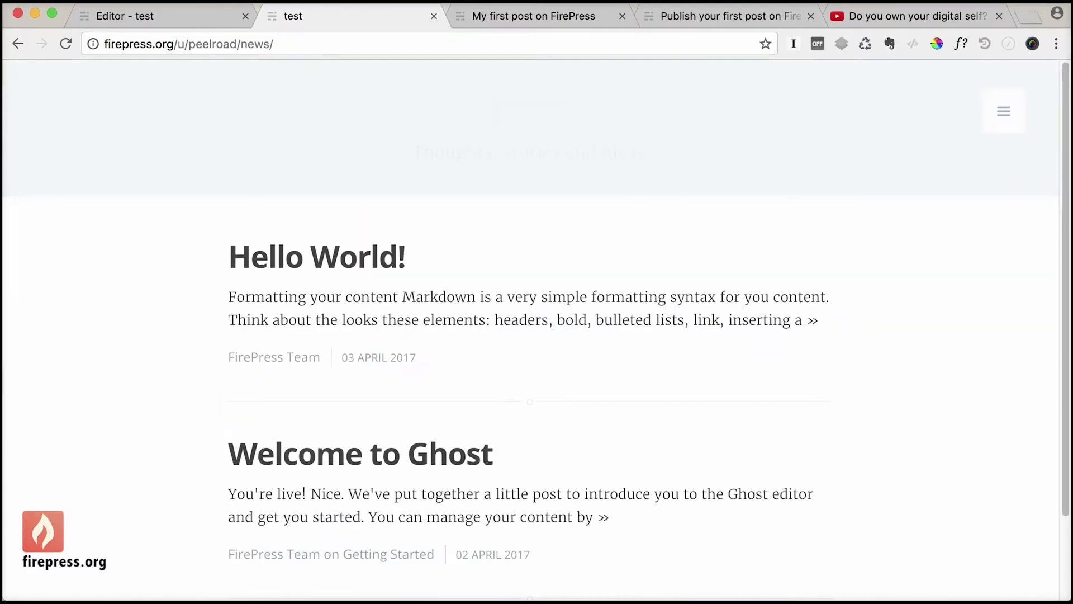
pyautogui.moveTo(1066, 132); pyautogui.dragTo(1052, 211)
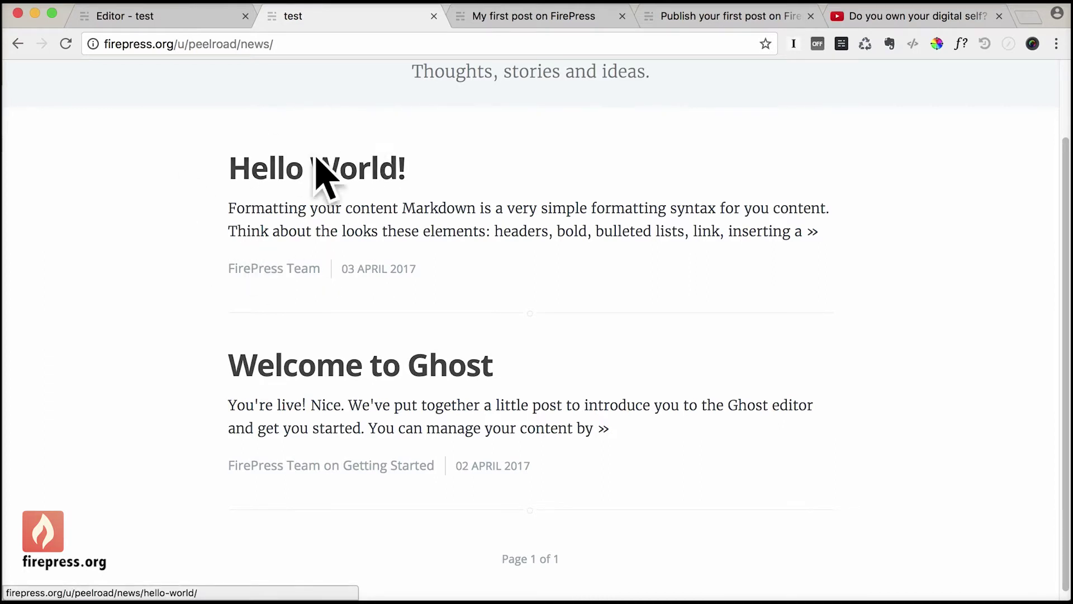
# - In the Hello World! editor settings, tick and untick Feature this post, leaving it unfeatured
pyautogui.click(214, 18)
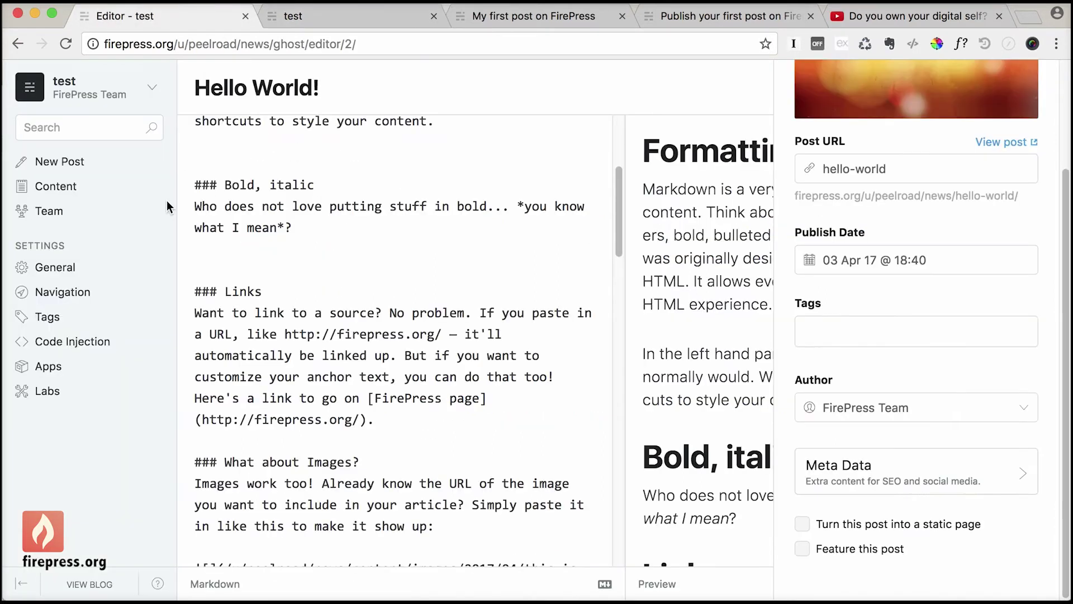
pyautogui.click(837, 557)
pyautogui.click(803, 550)
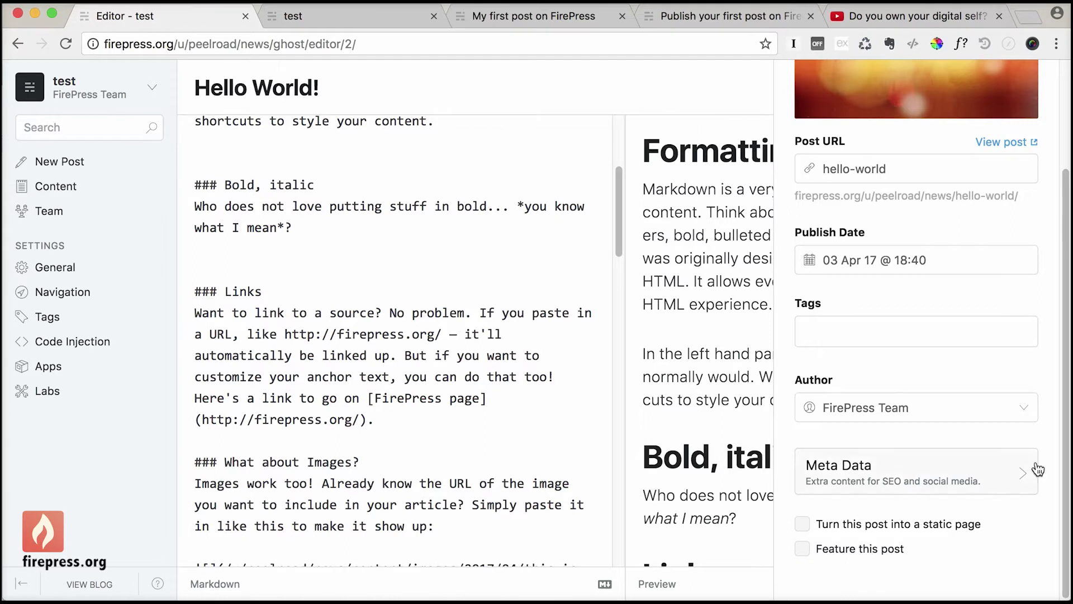